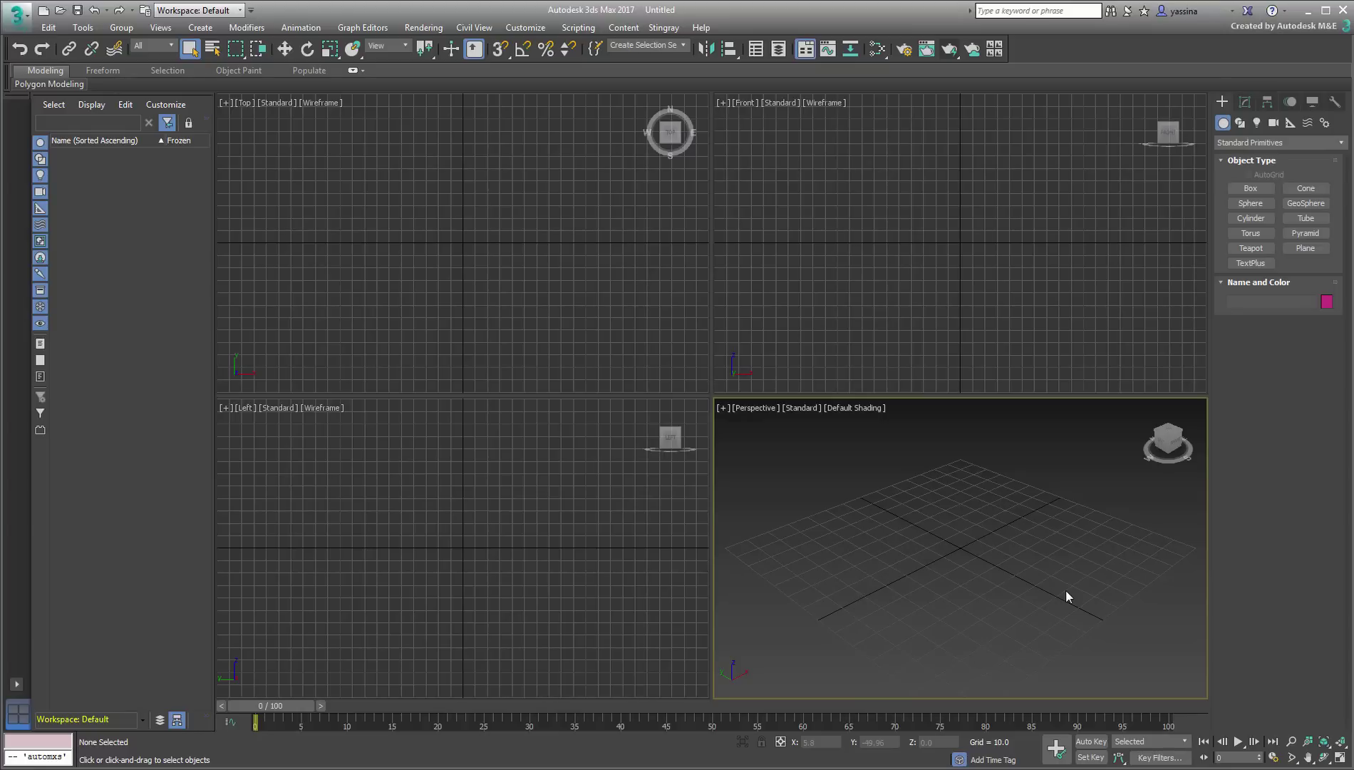
Maximize the Perspective viewport and draw a box in it
key("alt+w")
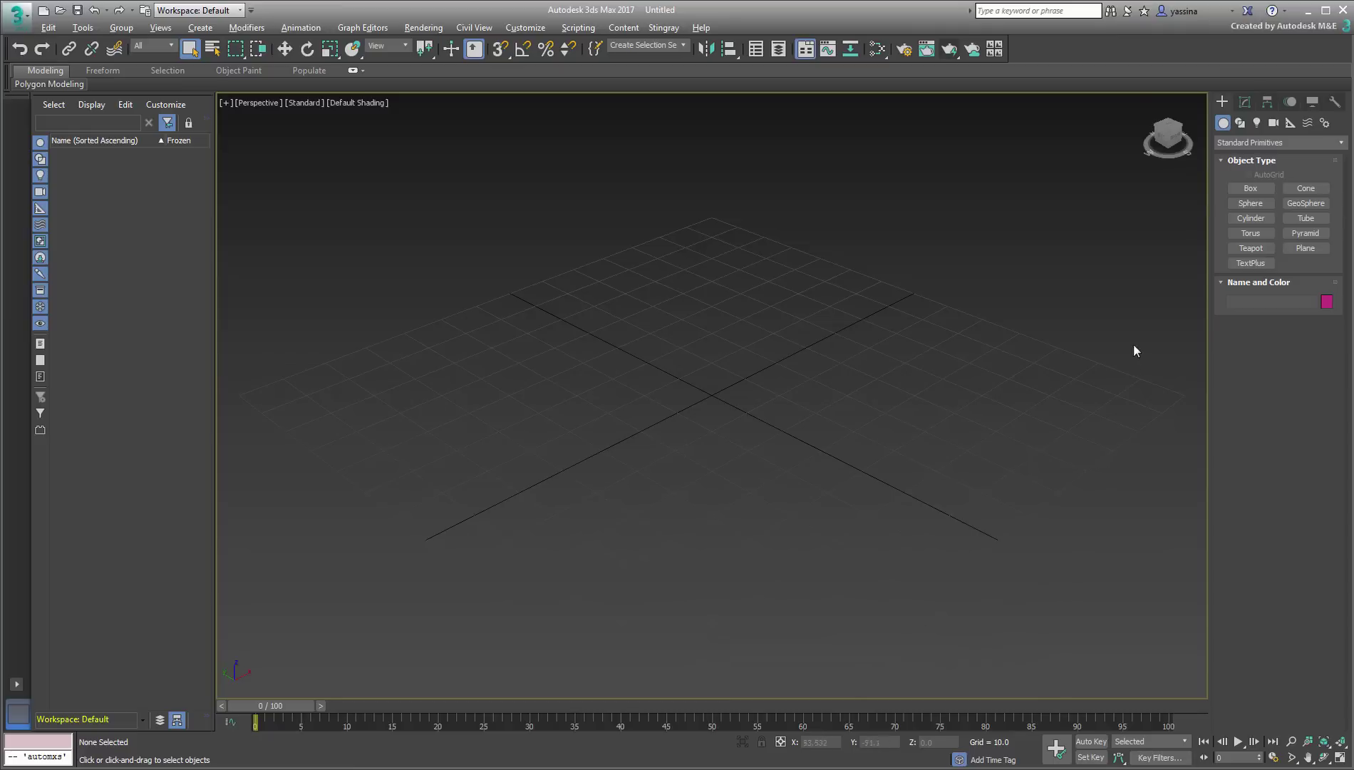
left_click(1251, 188)
left_click_drag(661, 644, 651, 543)
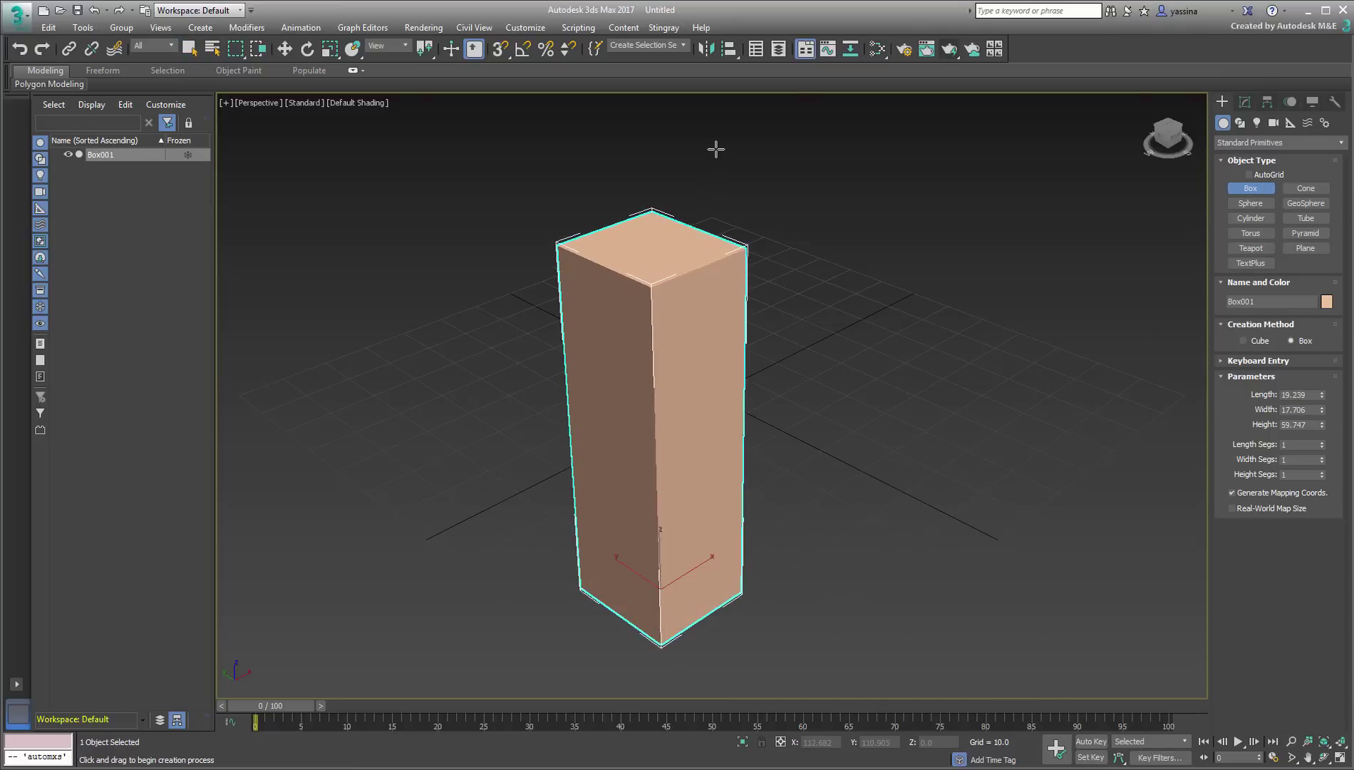
Size the box to Length 25, Width 25, Height 70 with 10 height segments
left_click(1310, 394)
type("25")
key("Tab")
type("25")
key("Tab")
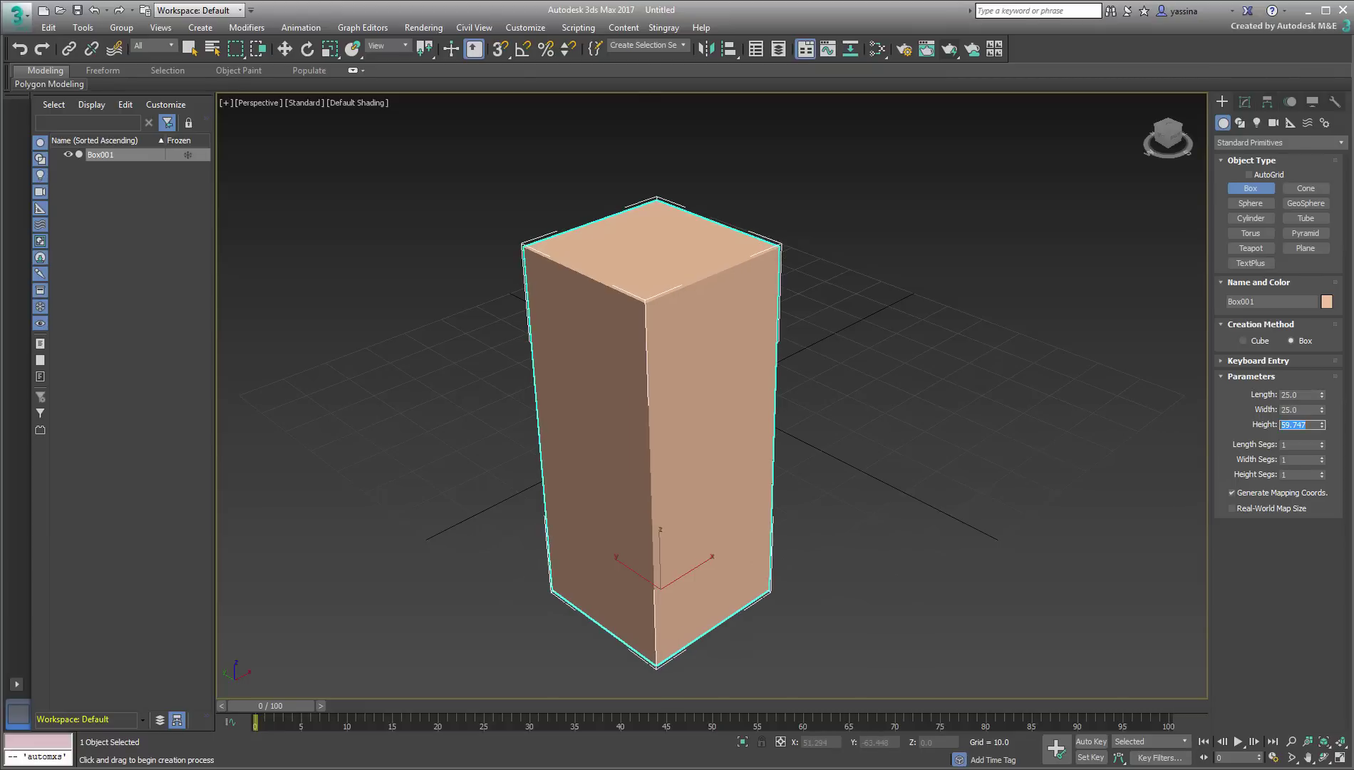
type("70")
key("Return")
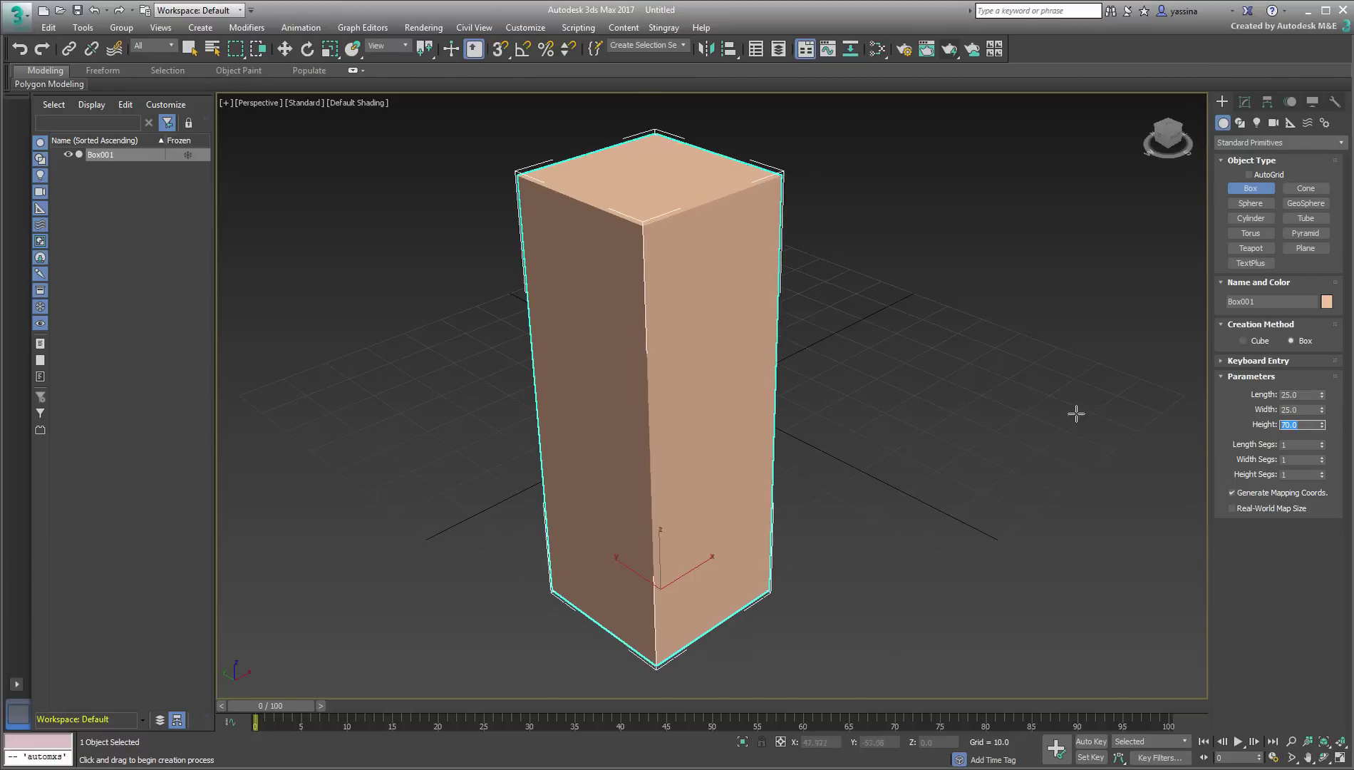
left_click(1303, 474)
type("0")
middle_click_drag(870, 456, 888, 469)
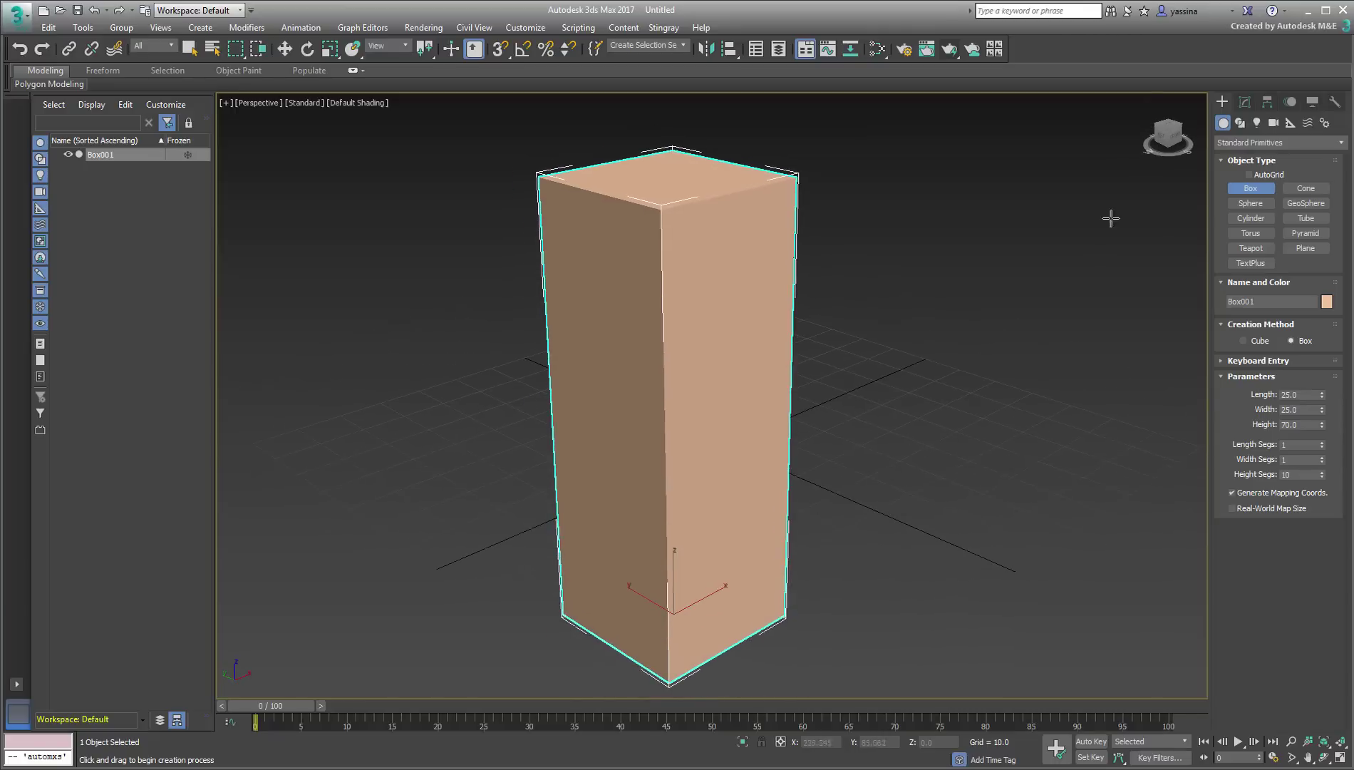
Add Taper, Twist and Bend modifiers to the box in the Modify panel
left_click(1245, 101)
left_click(1275, 141)
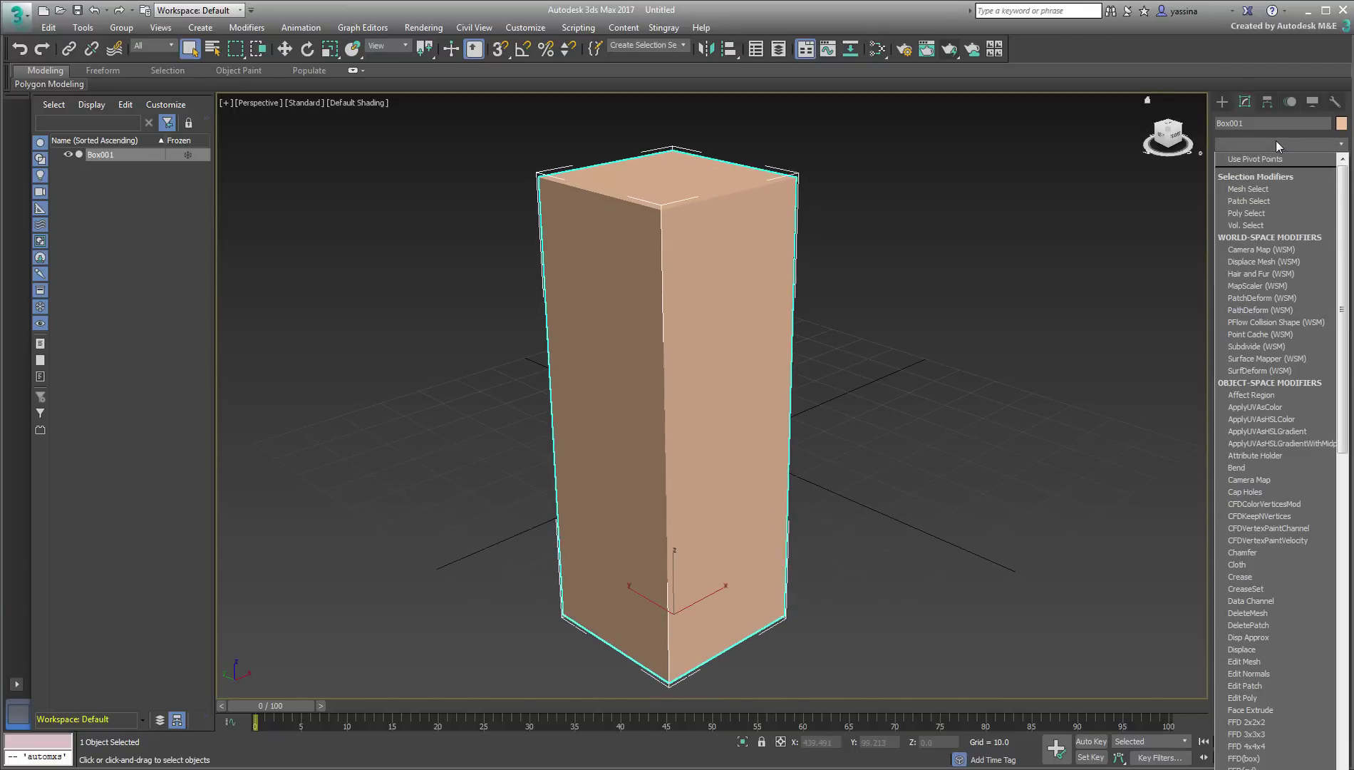
key("t")
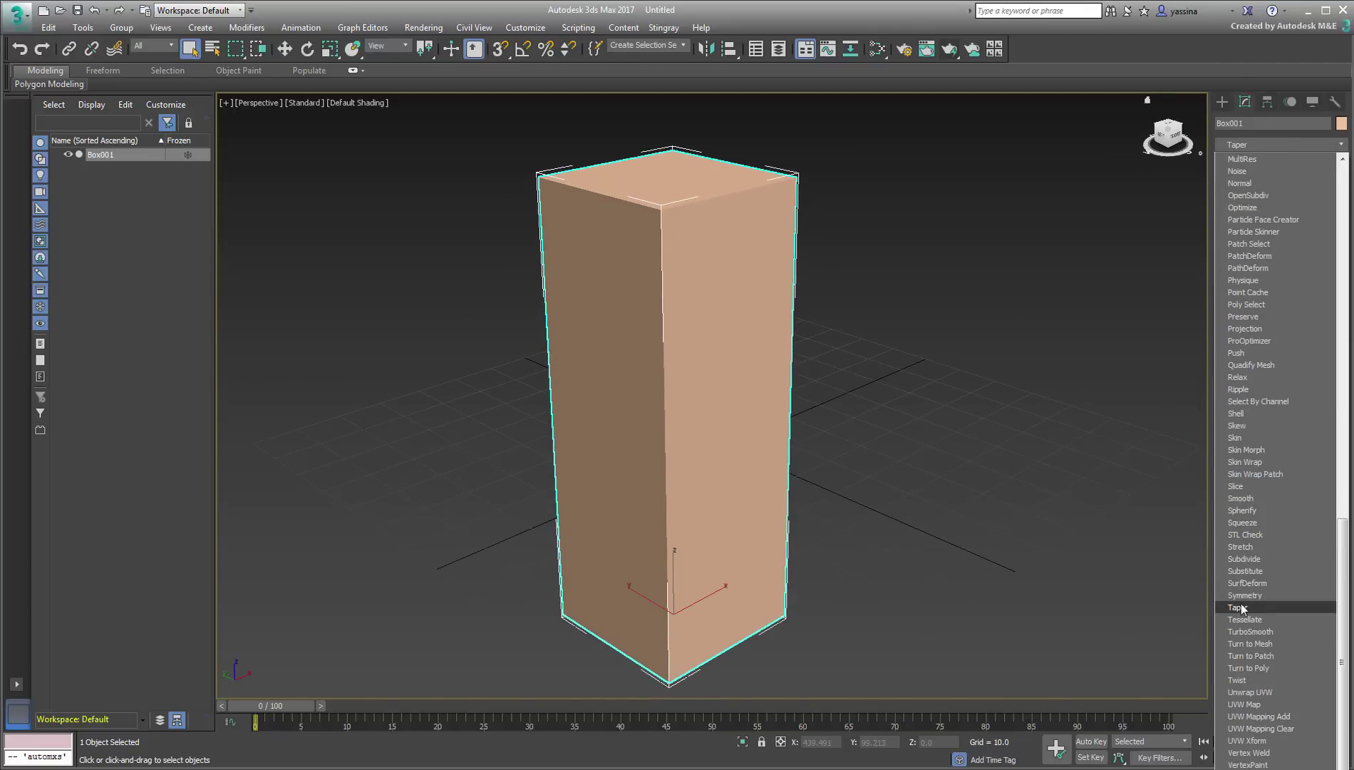
left_click(1237, 607)
left_click(1265, 142)
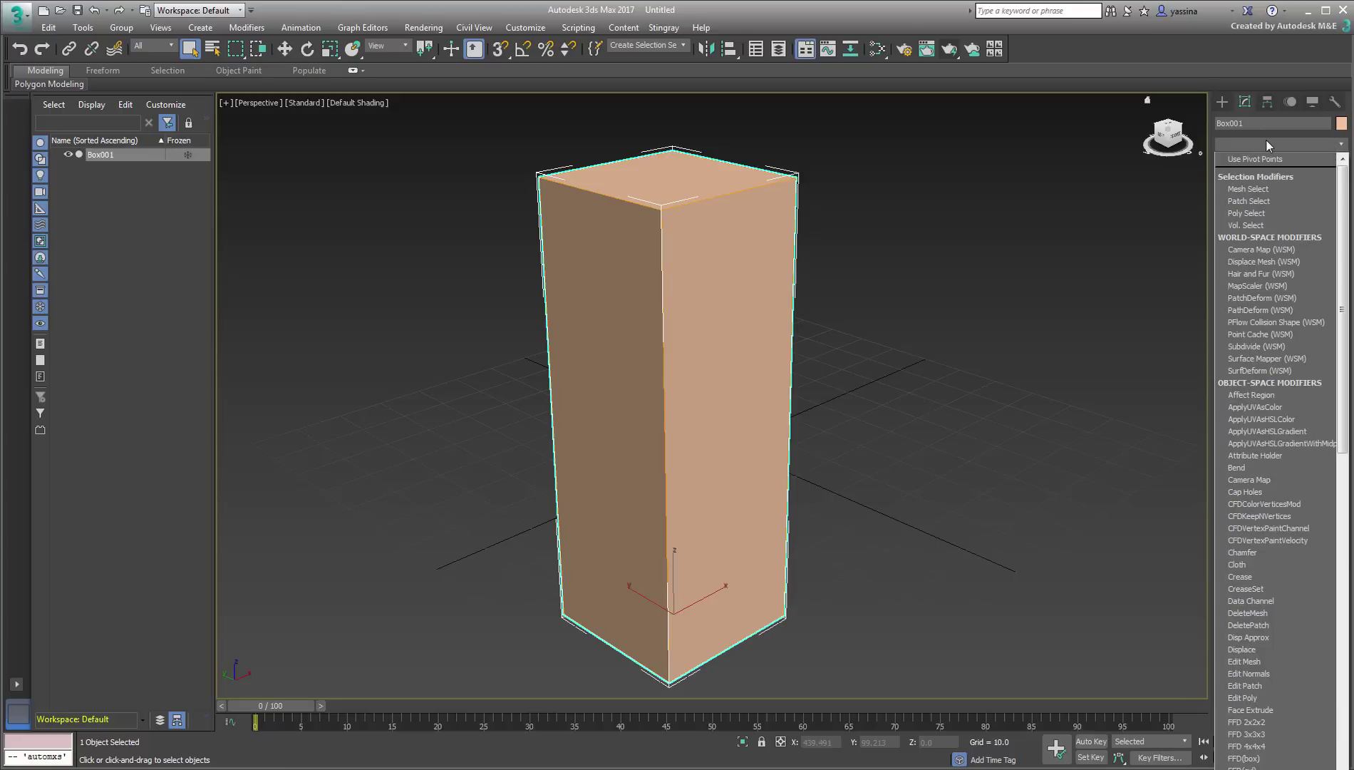
left_click(1243, 680)
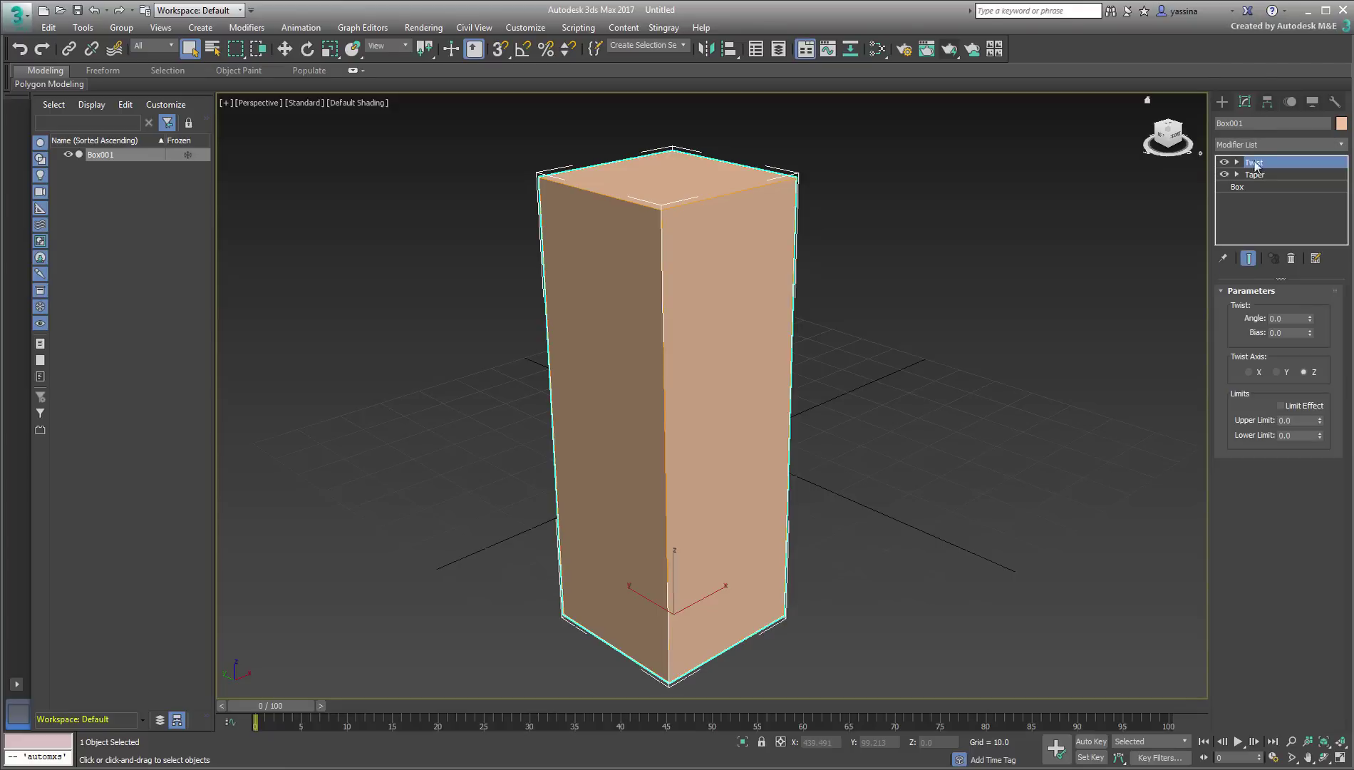
left_click(1269, 143)
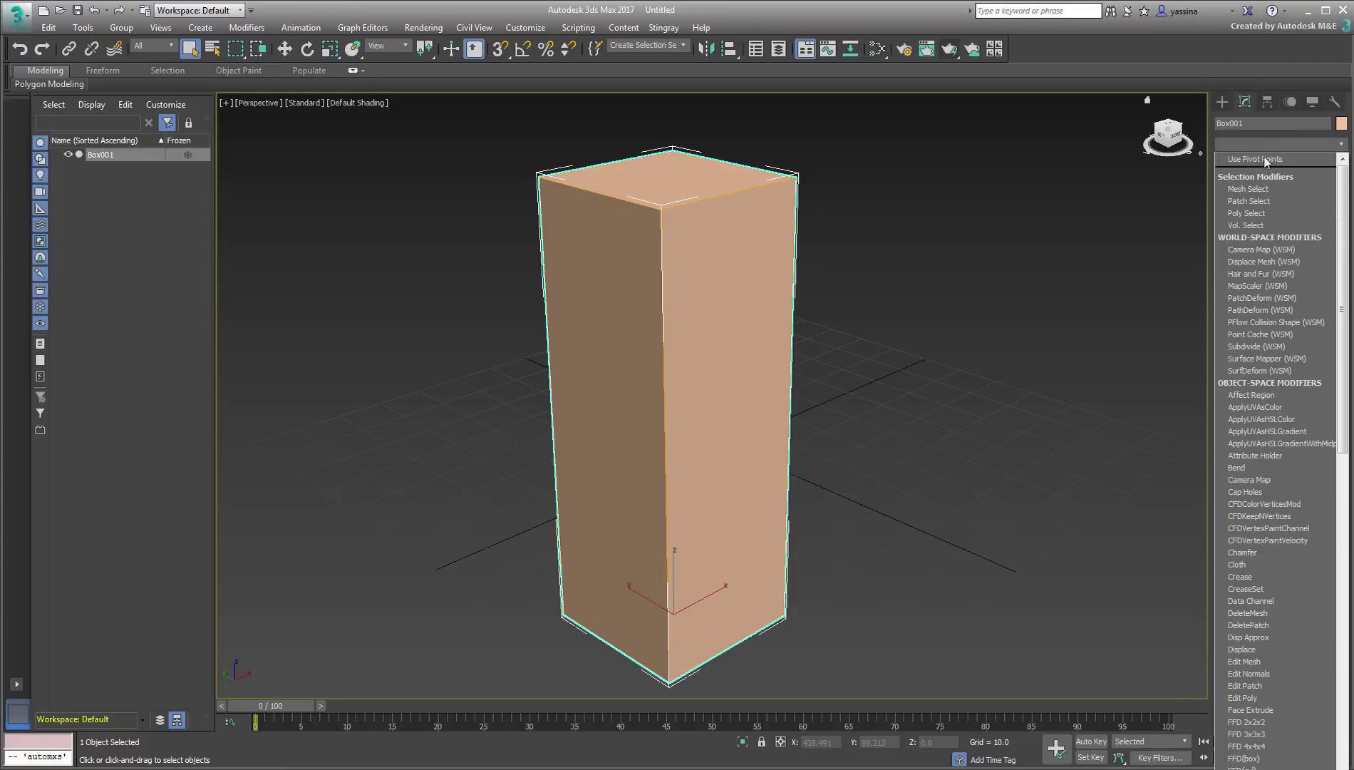
left_click(1250, 469)
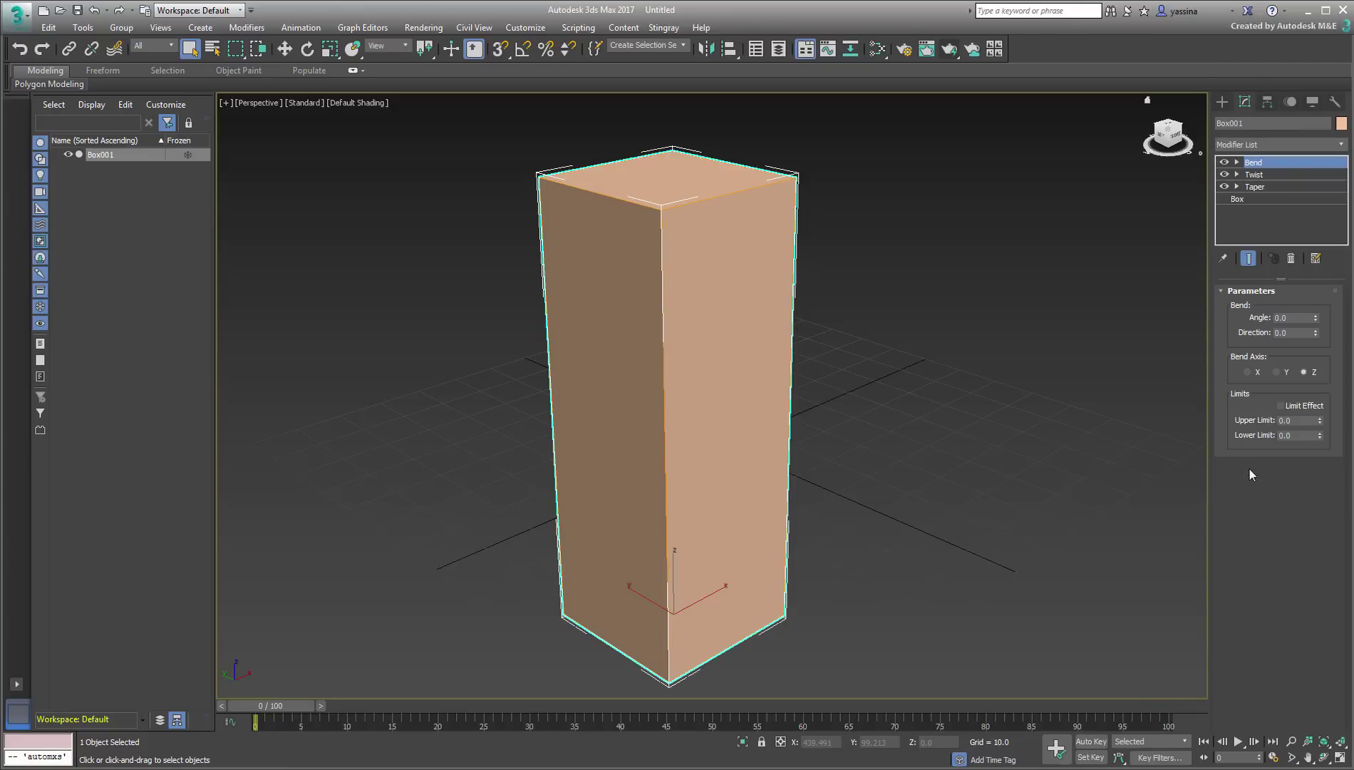
Auto Key frame 100 with Taper -0.49/0.31, Twist -75.5 and Bend 84.5, then scrub the result
left_click(1179, 707)
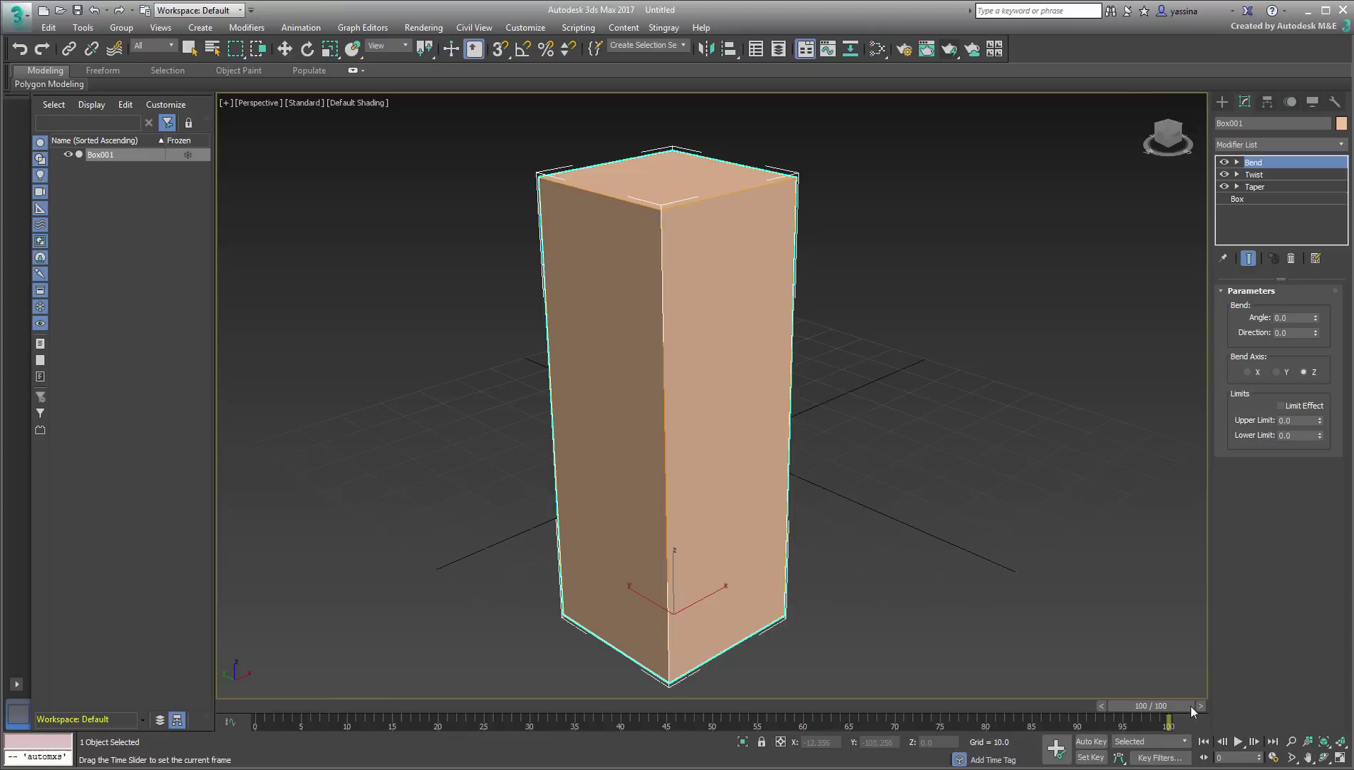
left_click(1098, 743)
left_click(1276, 186)
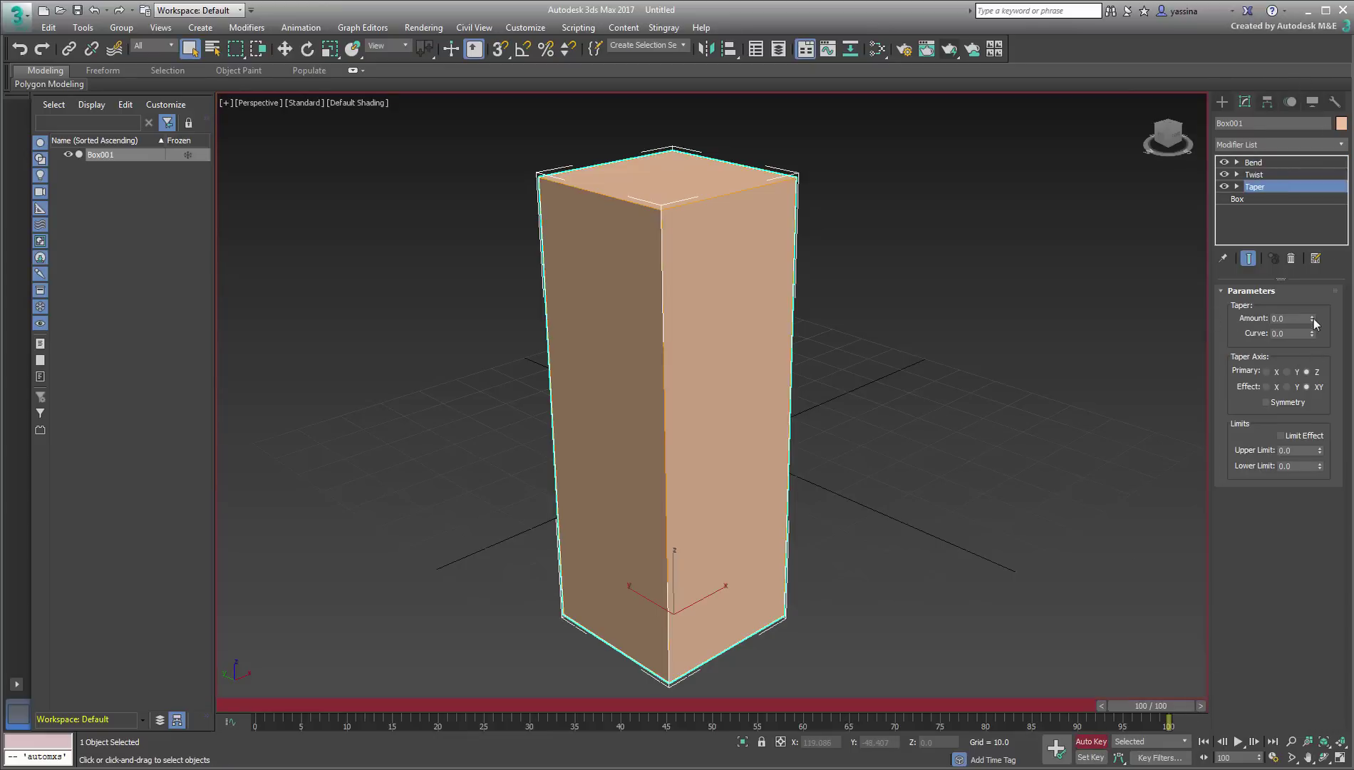
mouse_move(1314, 319)
left_mouse_down()
mouse_move(1310, 353)
mouse_move(1315, 292)
left_mouse_up()
left_click(1272, 174)
left_click(1293, 162)
left_click(1091, 741)
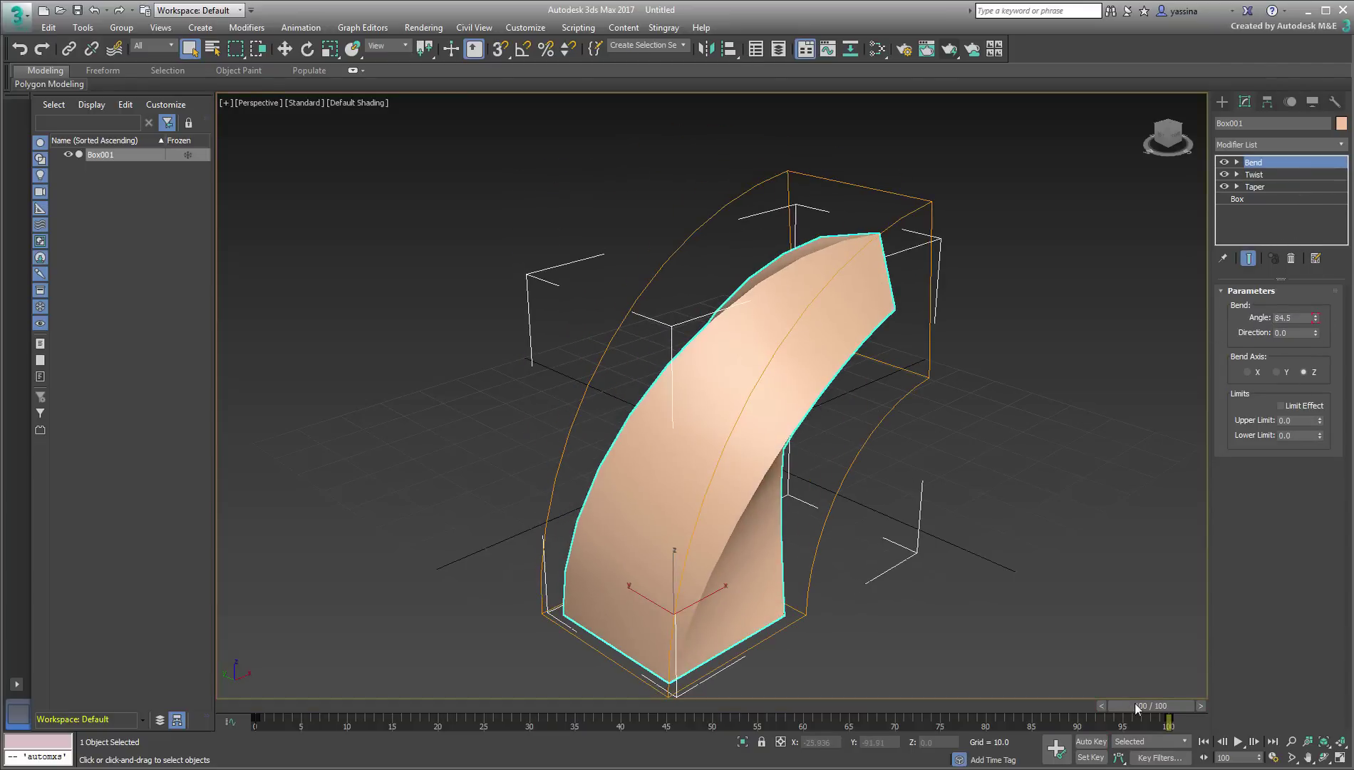
left_click_drag(1135, 703, 236, 711)
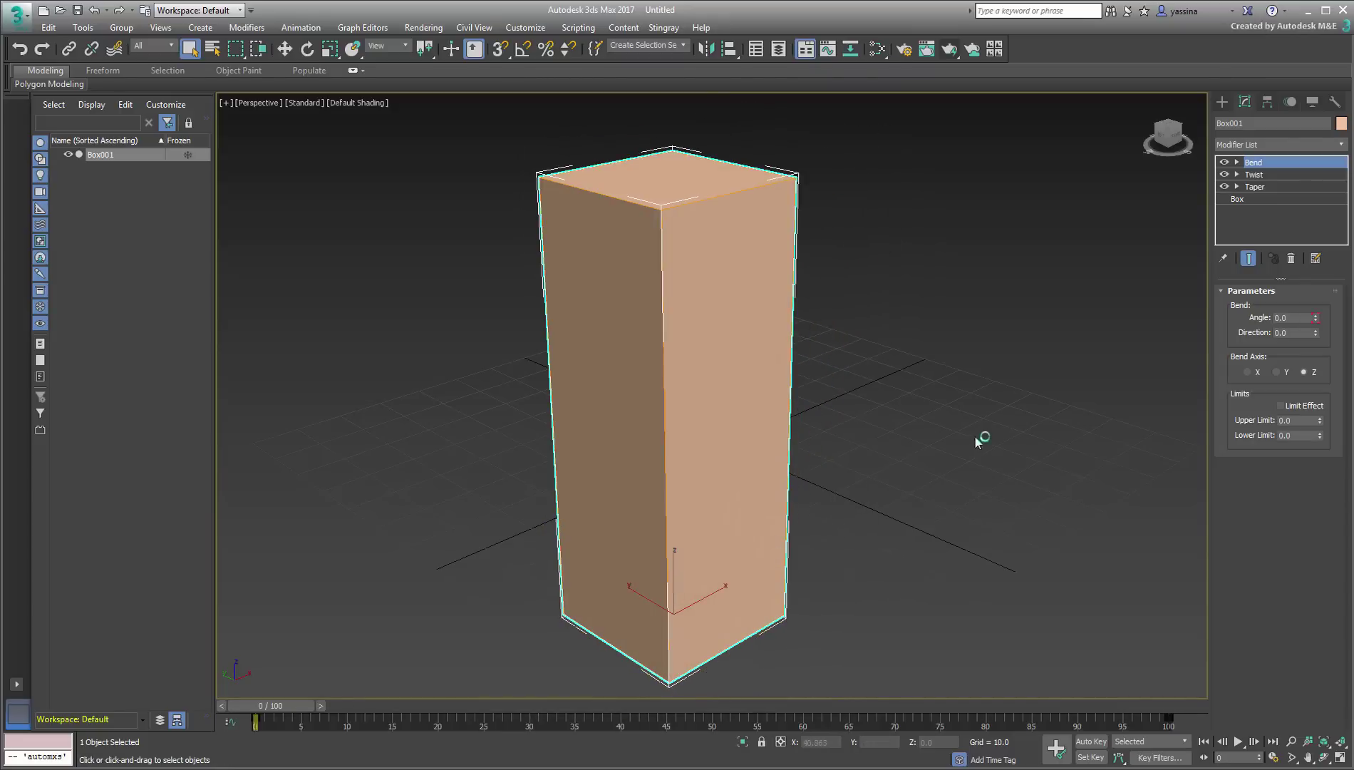
Assign a new Standard material to the box with a BlendedBoxMap on its Diffuse
key("m")
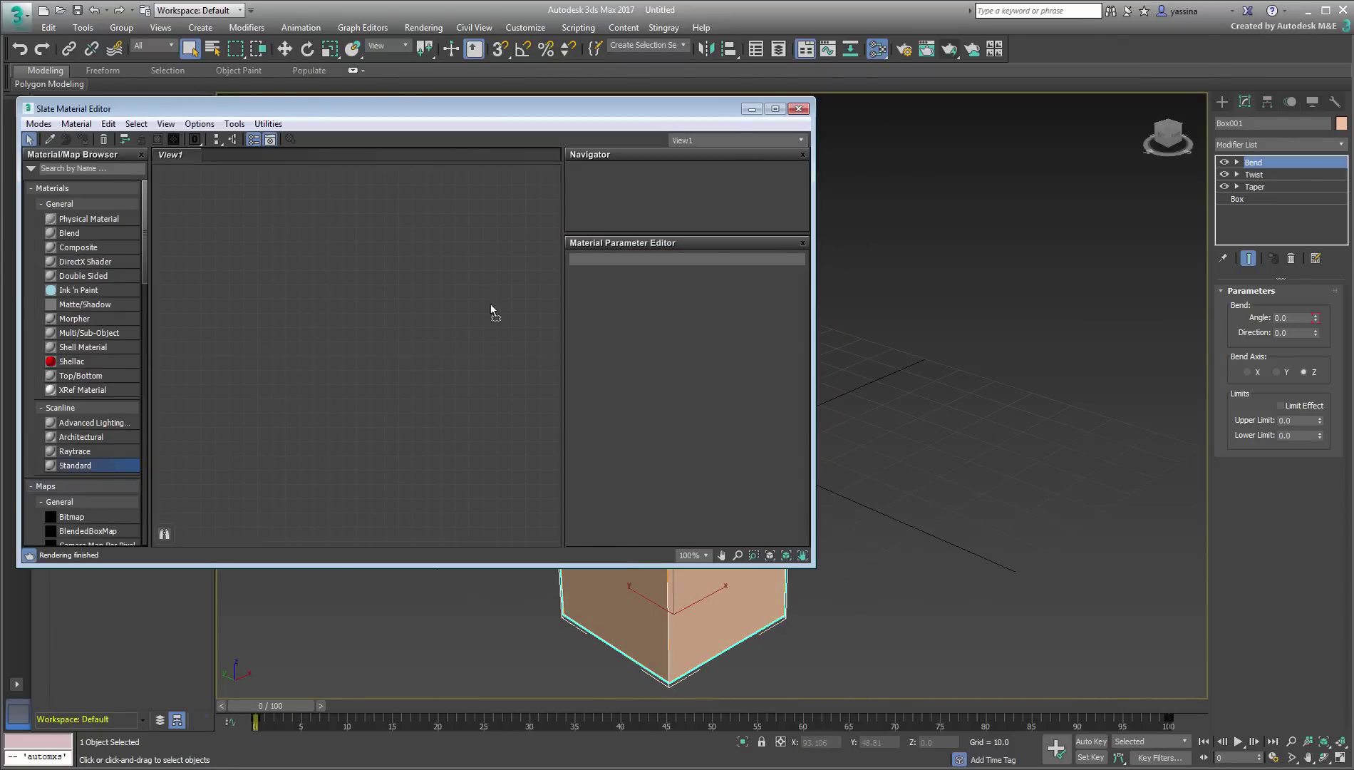
left_click_drag(490, 297, 487, 294)
left_click_drag(520, 342, 663, 606)
left_click_drag(414, 292, 339, 253)
mouse_move(414, 258)
left_click(463, 273)
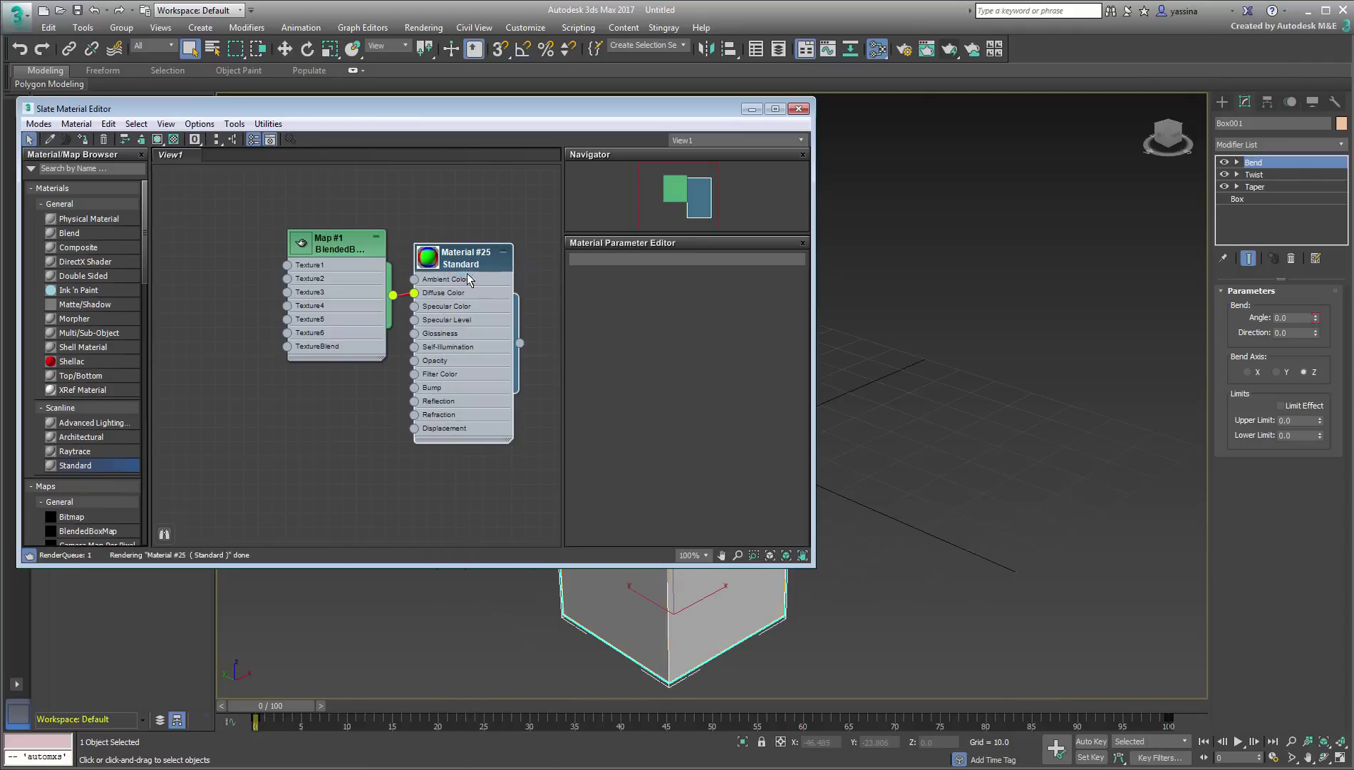
Load the three checker images into the BlendedBoxMap and set Cube sizing to Uniform - Size
double_click(333, 255)
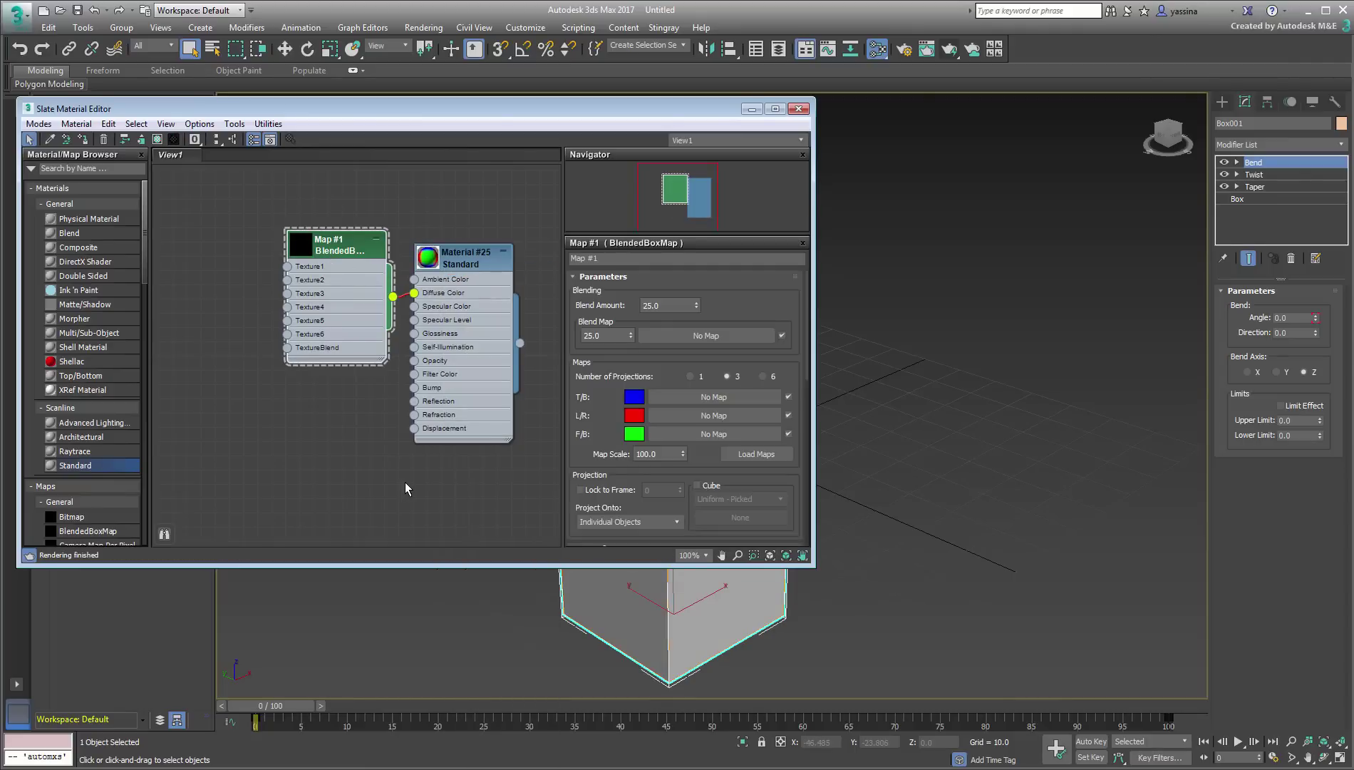
left_click(751, 459)
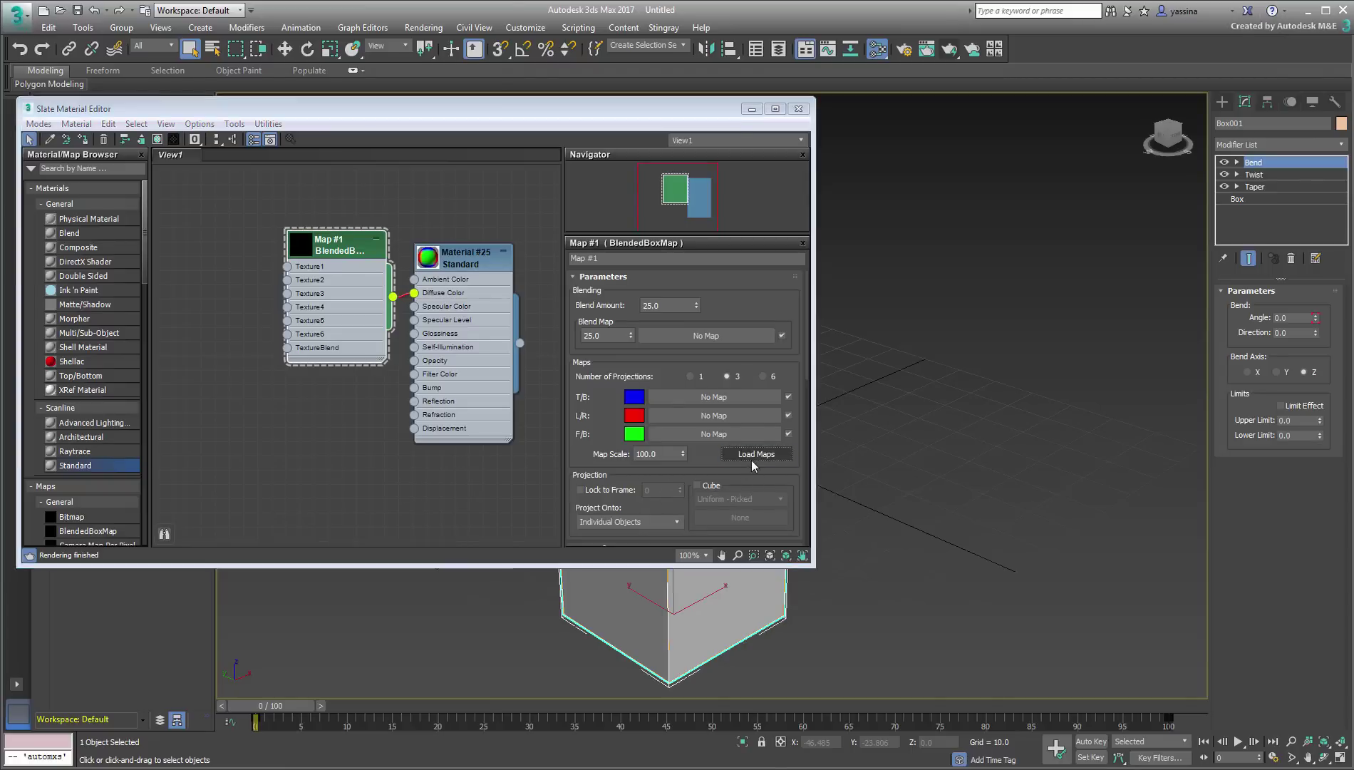
left_click(136, 135)
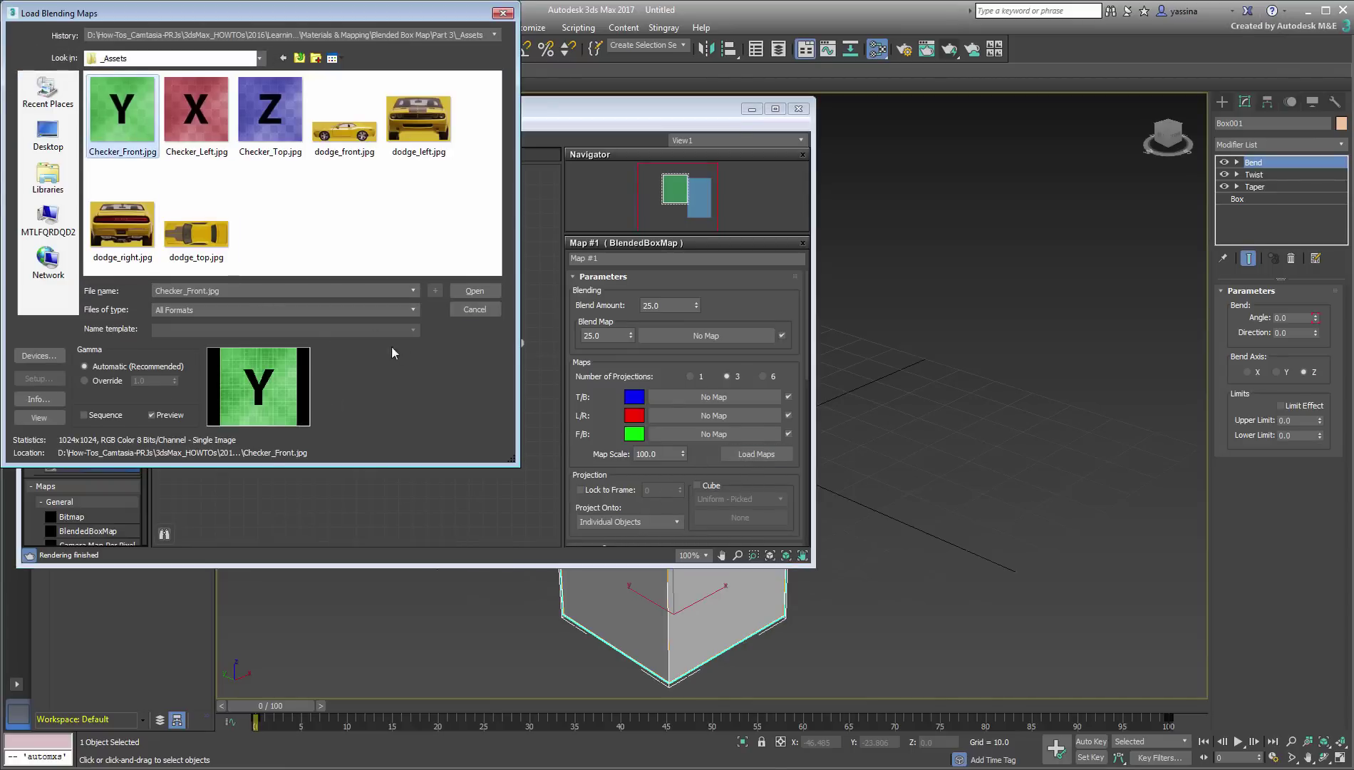
left_click(464, 291)
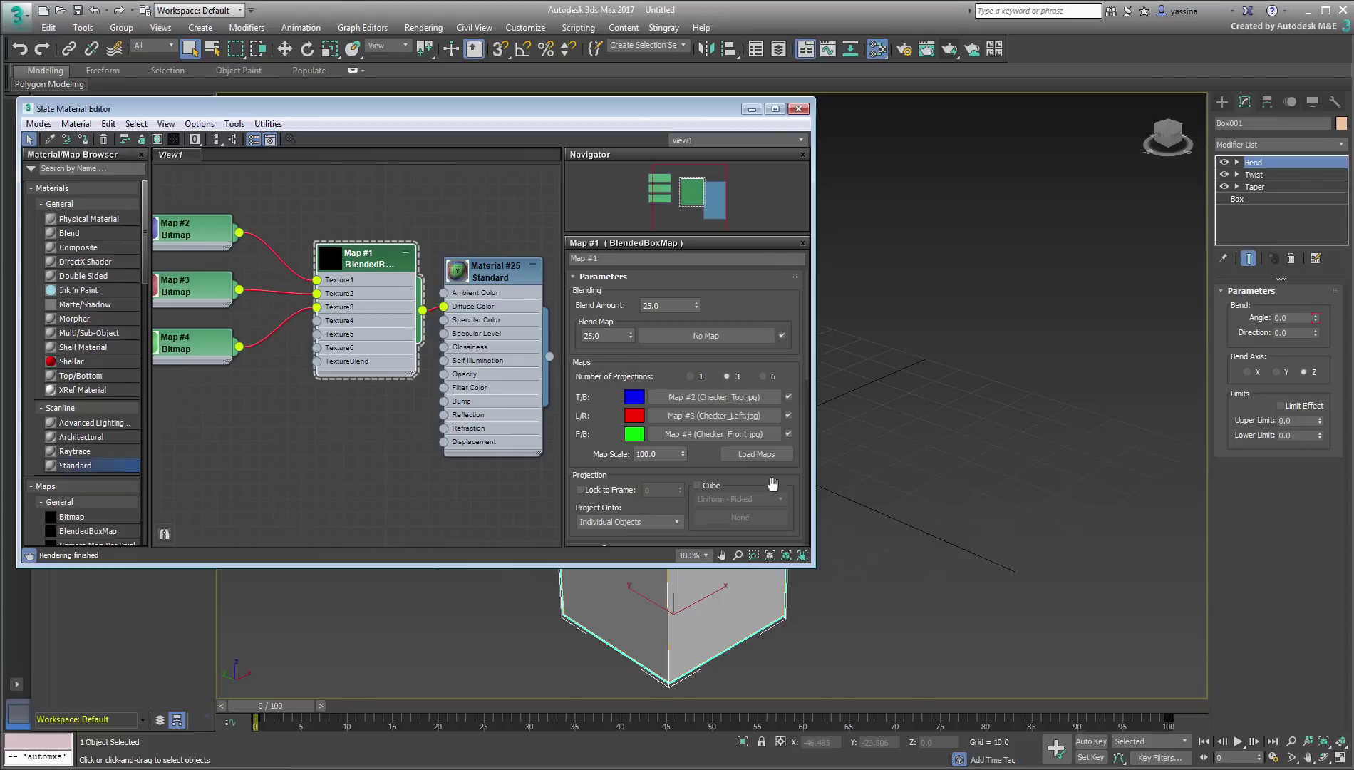
scroll(777, 481, "down", 3)
left_click(697, 433)
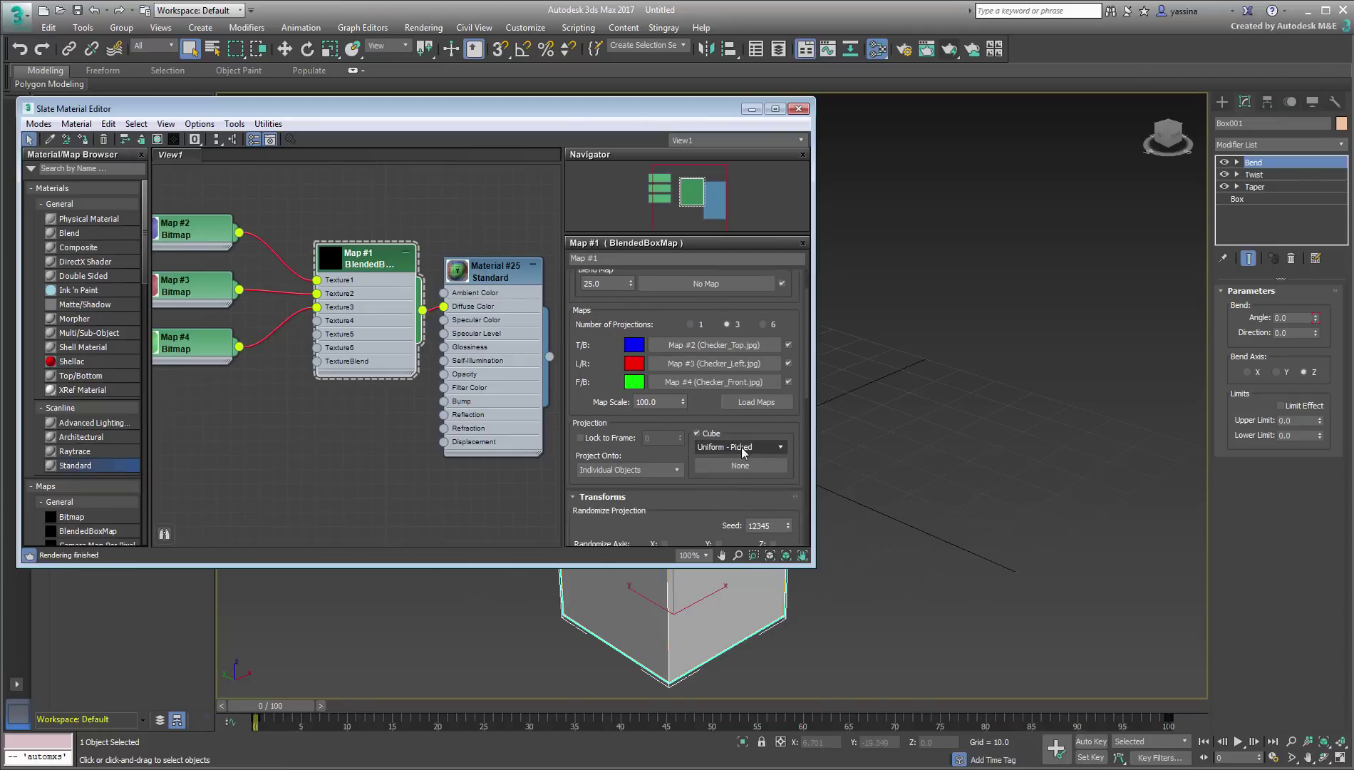
left_click(746, 447)
left_click(726, 487)
Set the uniform cube size to 8.0 and render the current frame
type("8")
key("Return")
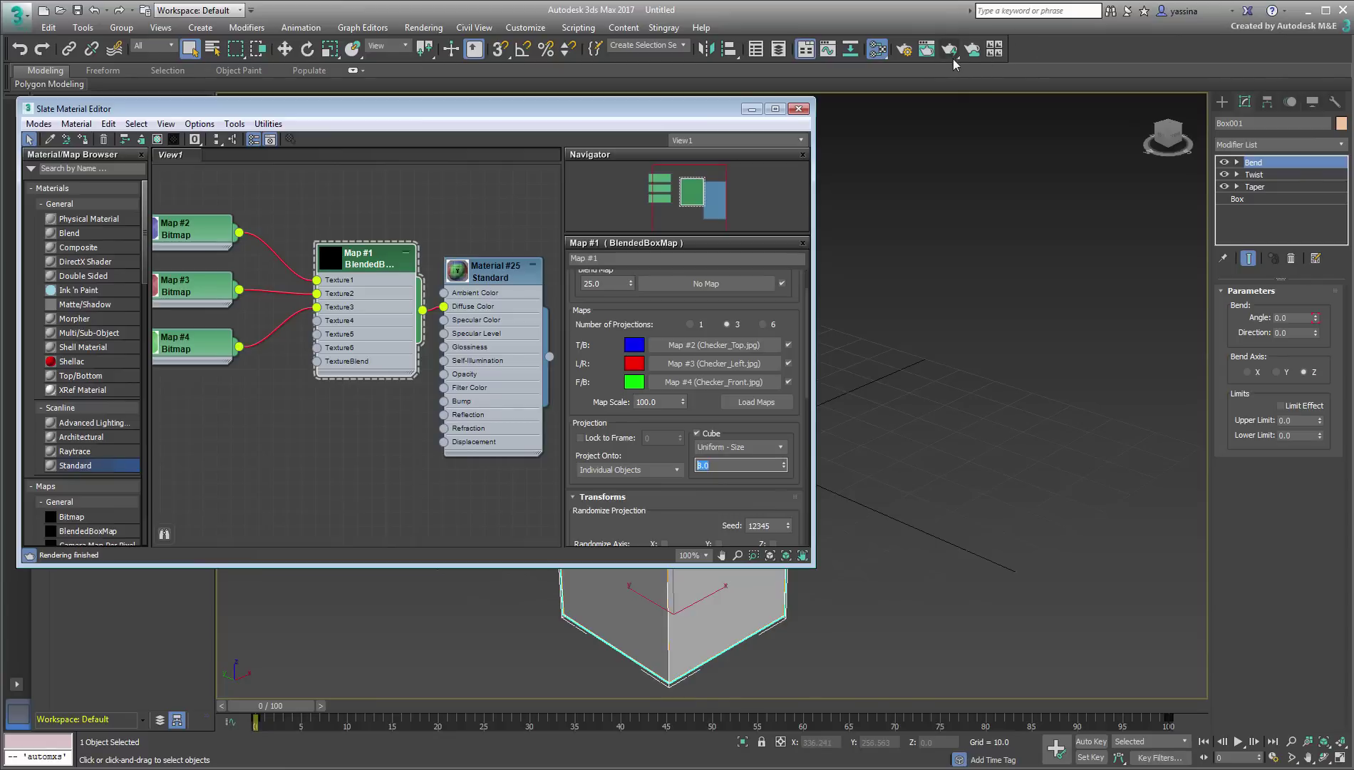
left_click(951, 57)
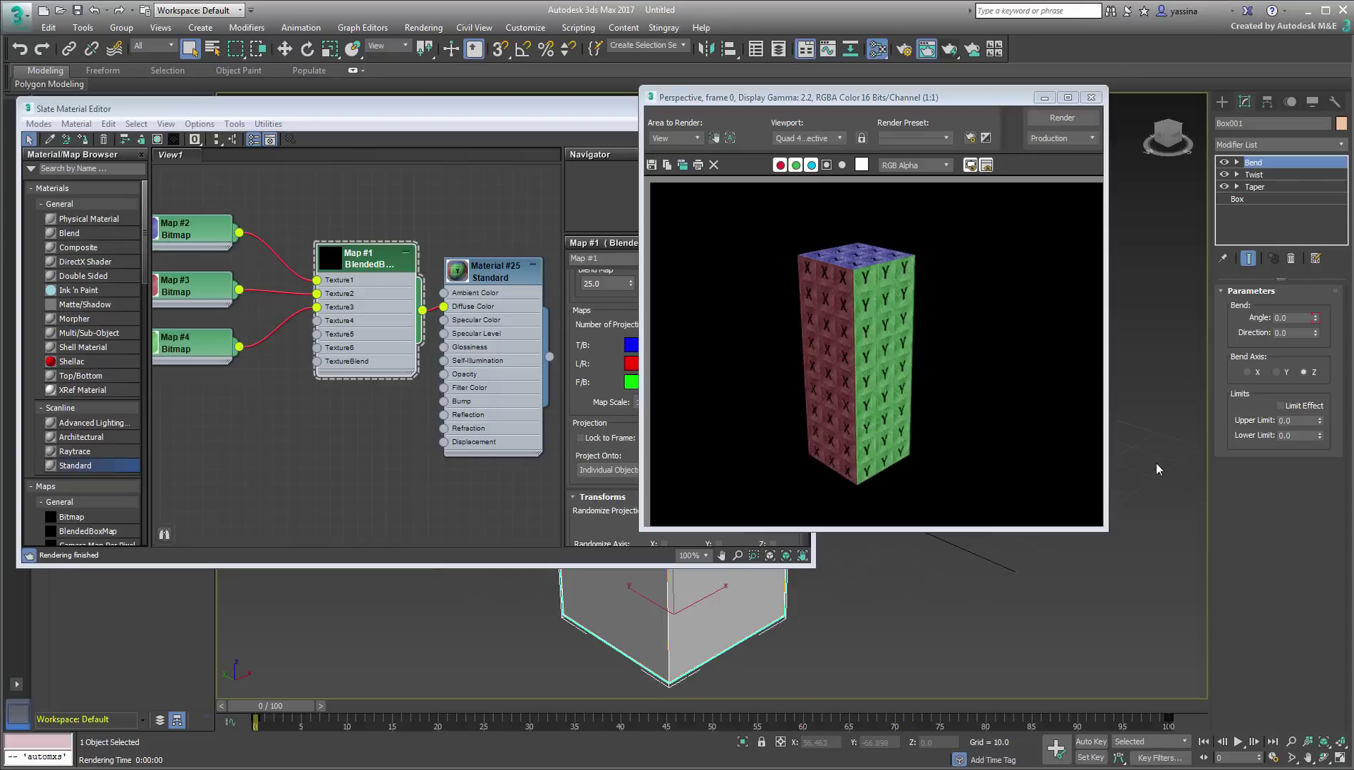
Render the bent box again at frame 100, then close the render window
left_click(1168, 705)
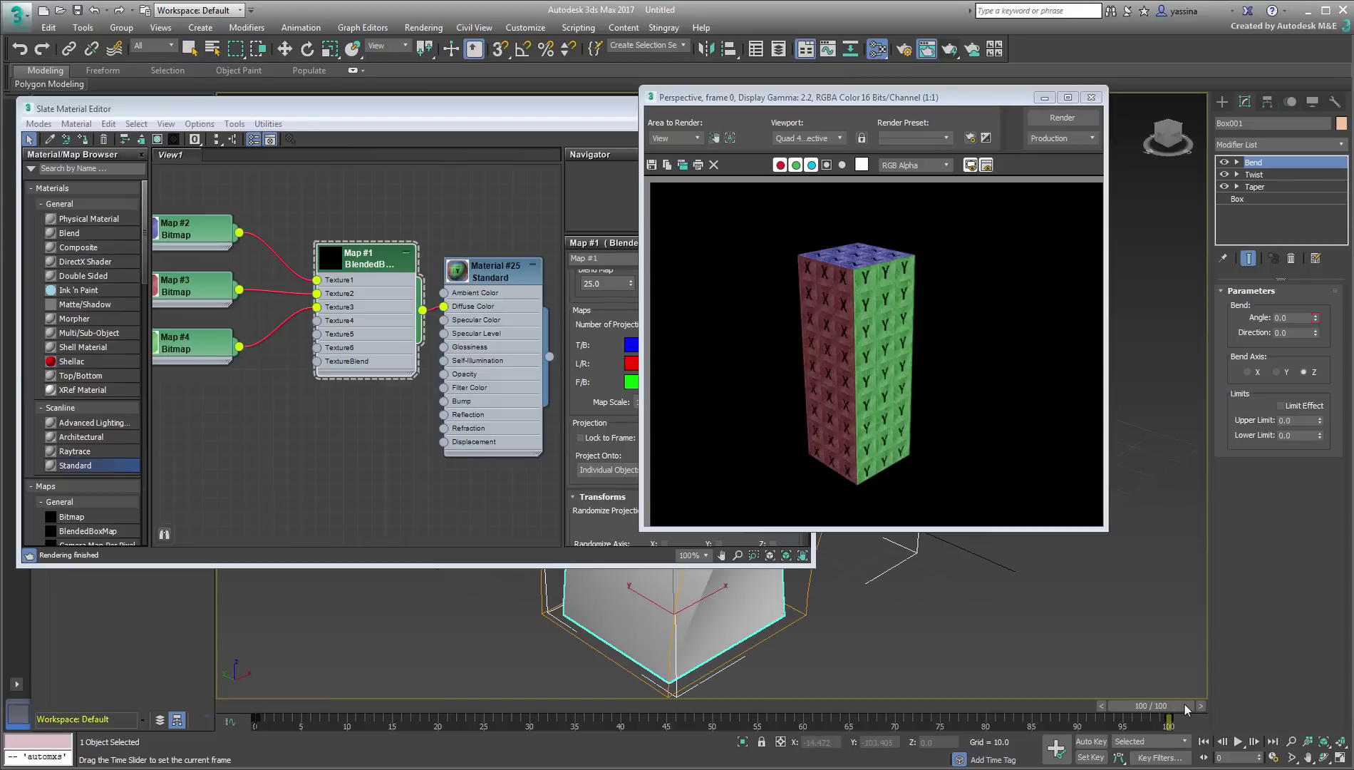
left_click(1063, 119)
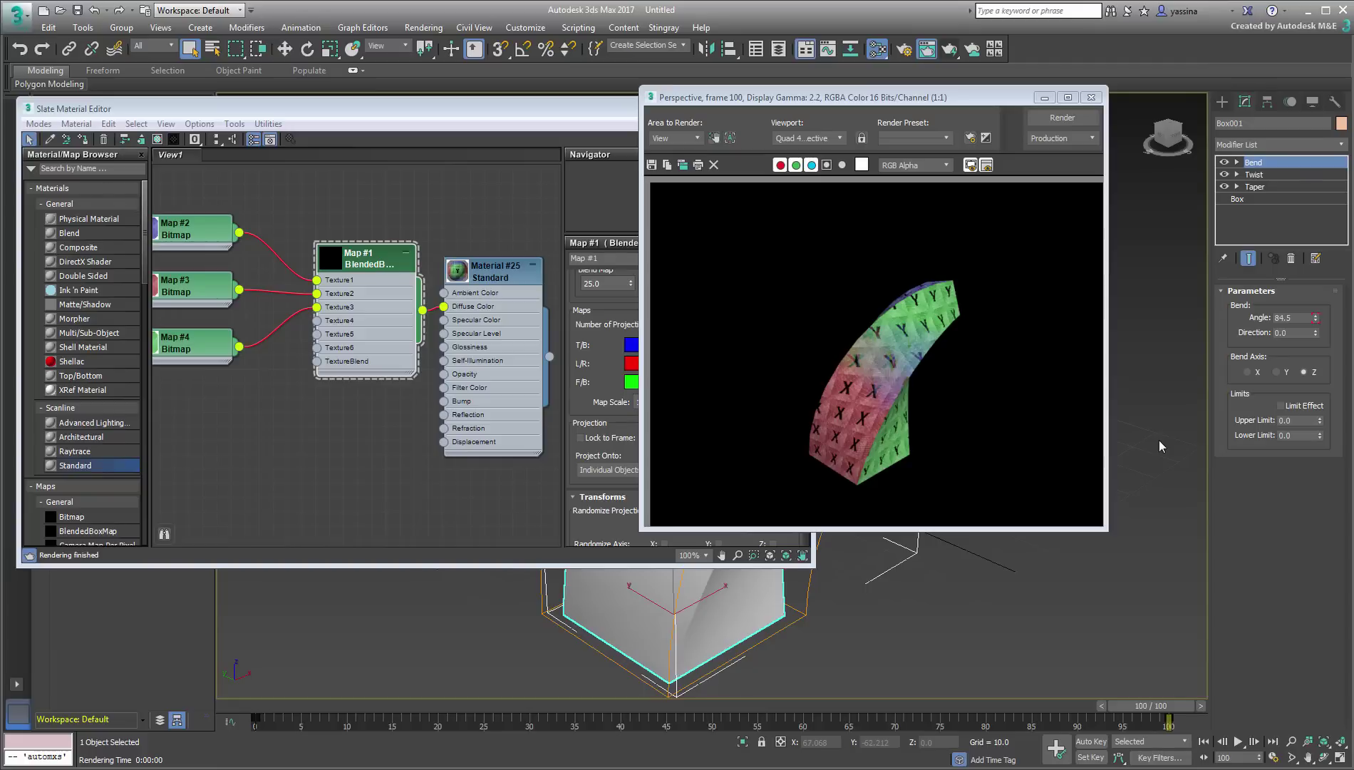
left_click(1091, 99)
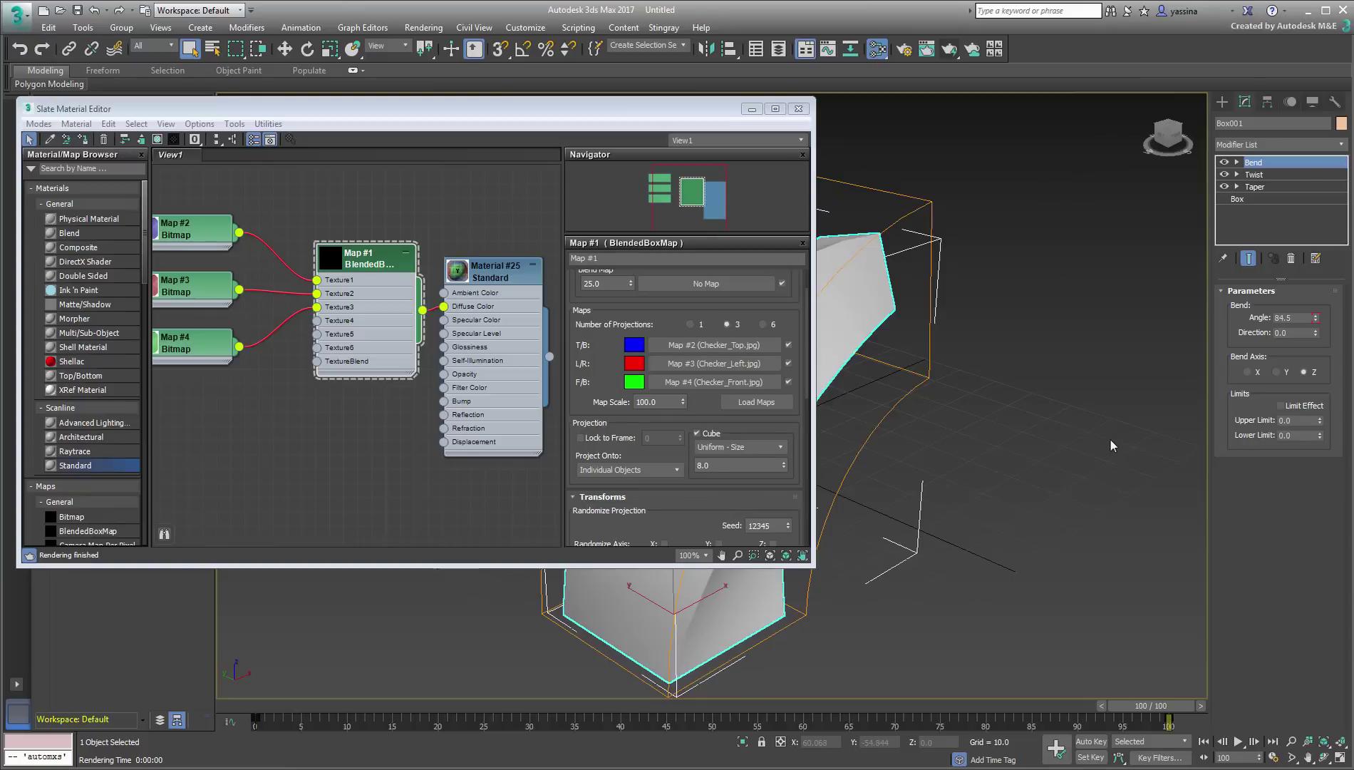
Close the Slate Material Editor, leaving the bent box in the Perspective view
left_click(798, 108)
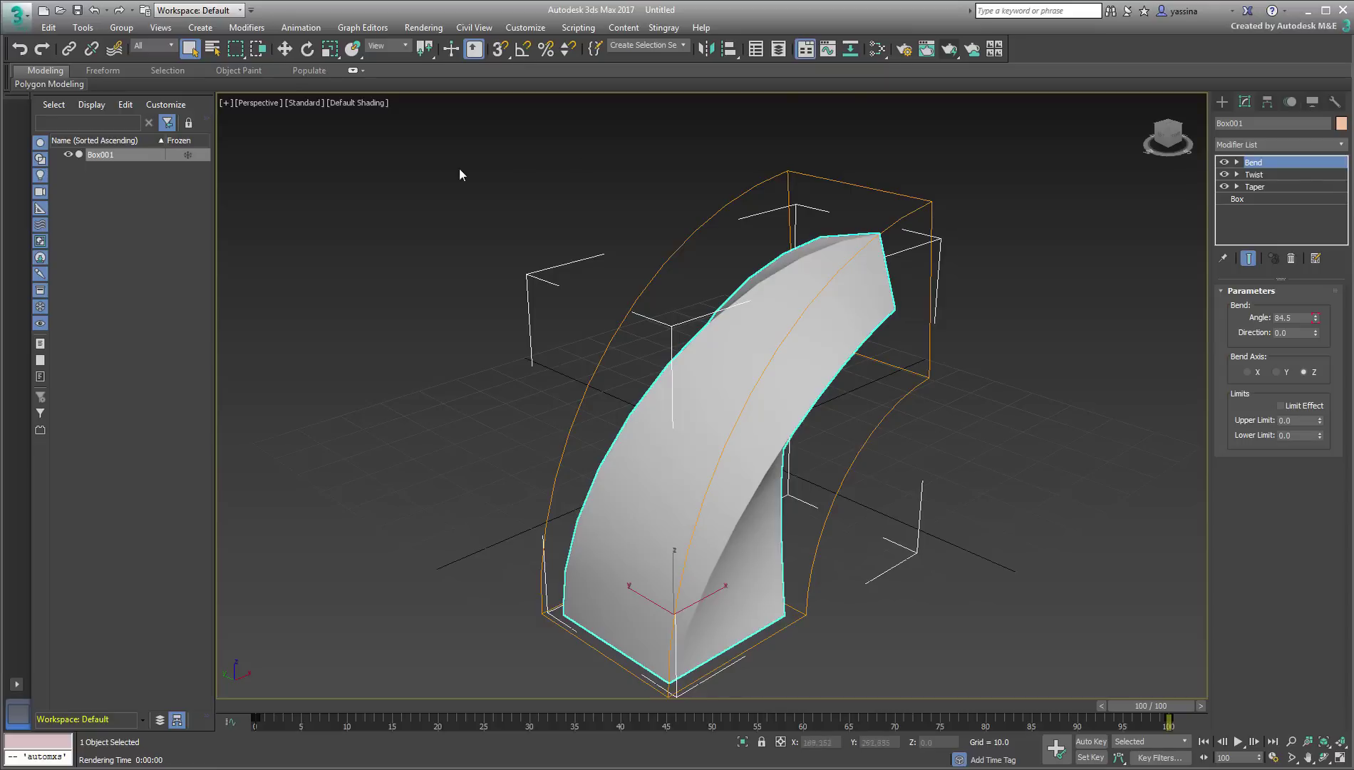
Open BBM_animated_car_start.max from Recent Documents, discarding the bent box scene
left_click(17, 14)
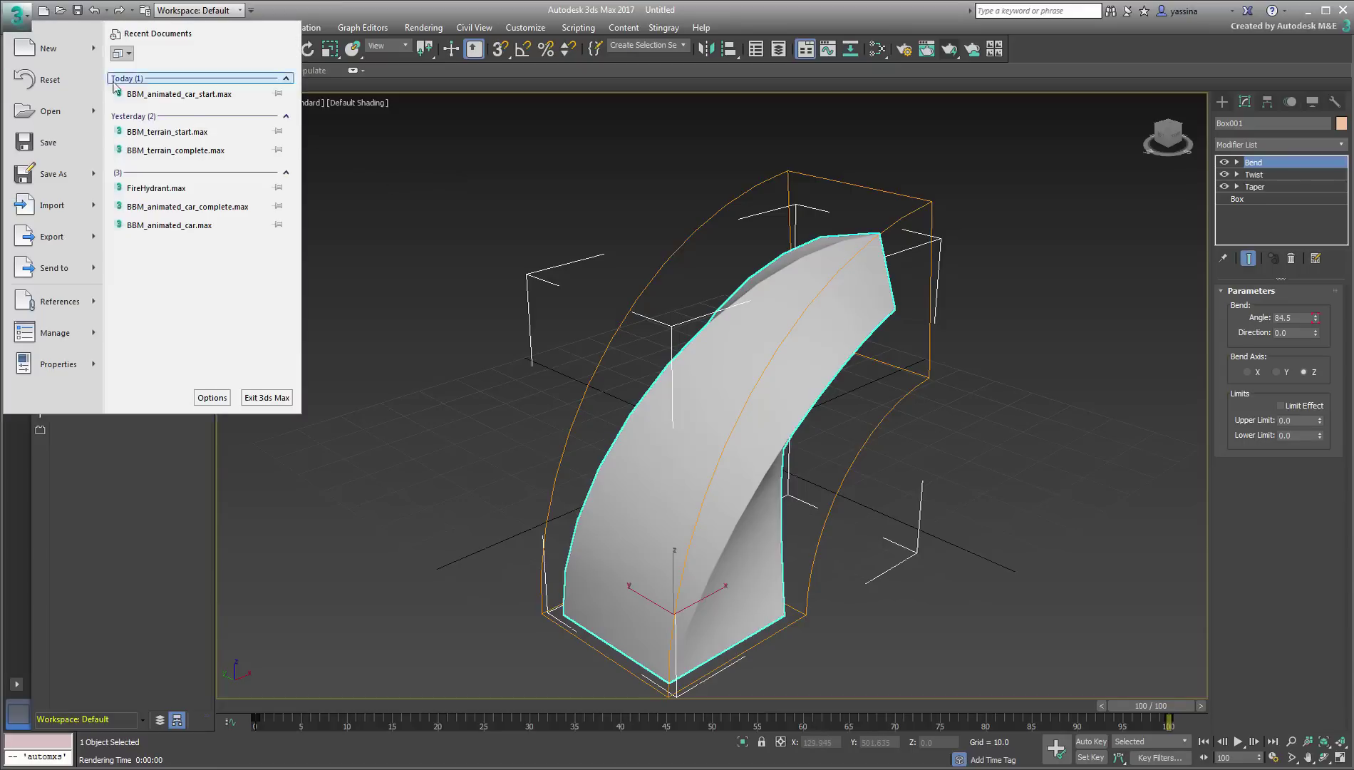
left_click(204, 97)
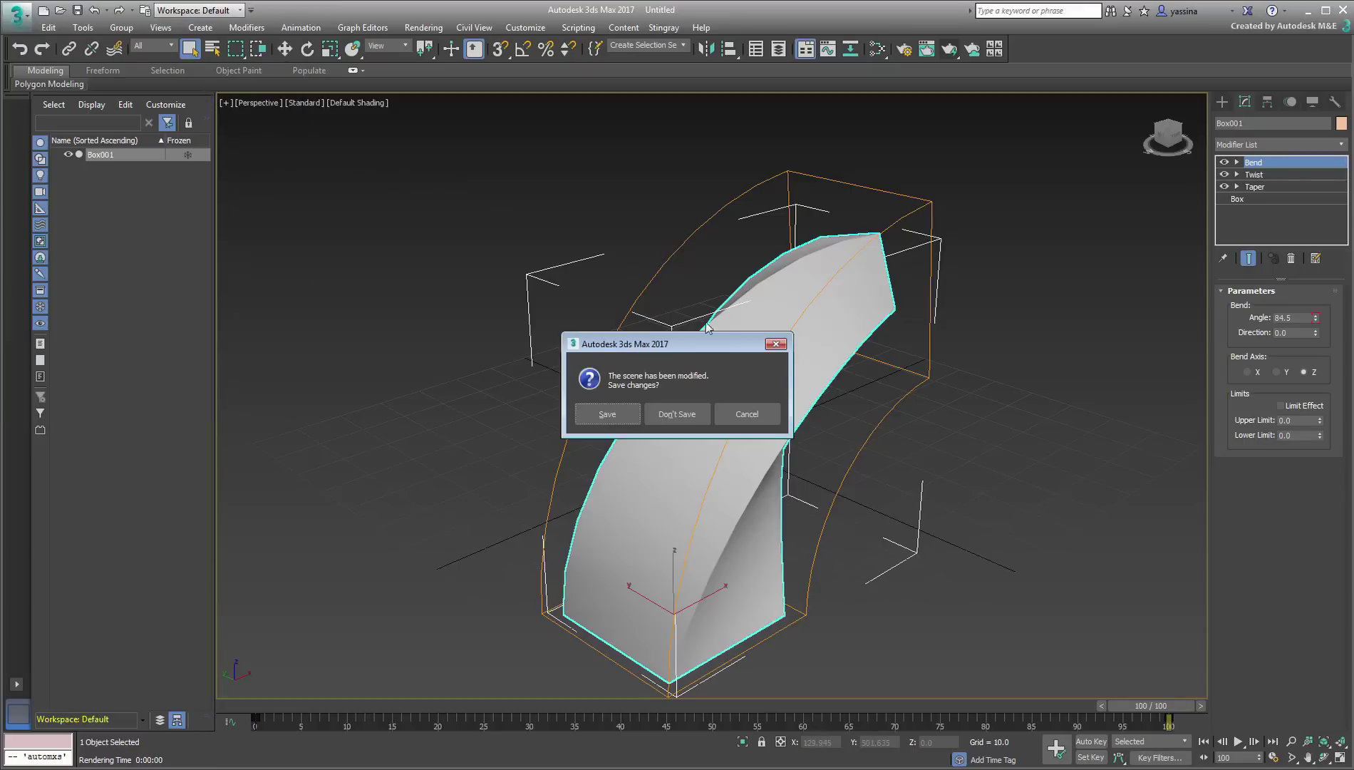
left_click(677, 419)
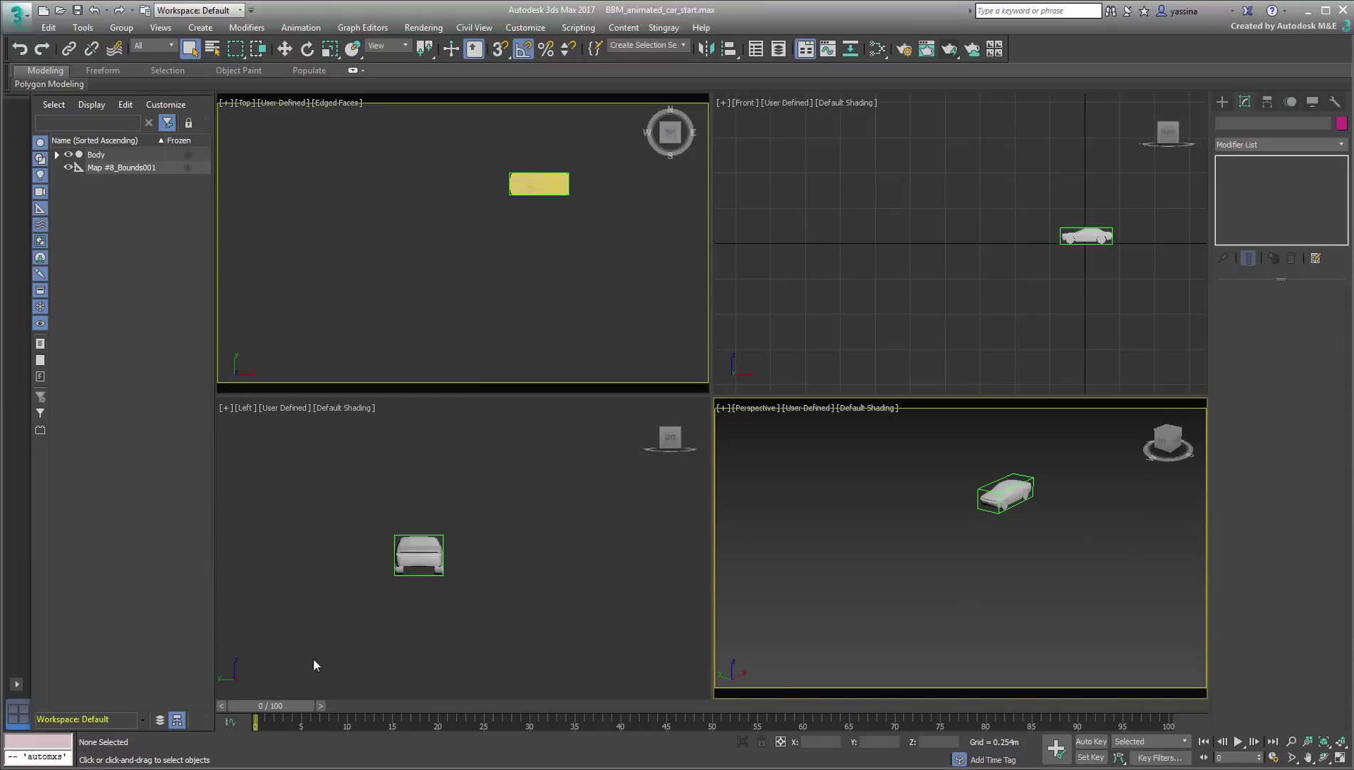
Scrub the car's animation, then zoom and pan the Perspective view onto the car
left_click_drag(282, 706, 251, 725)
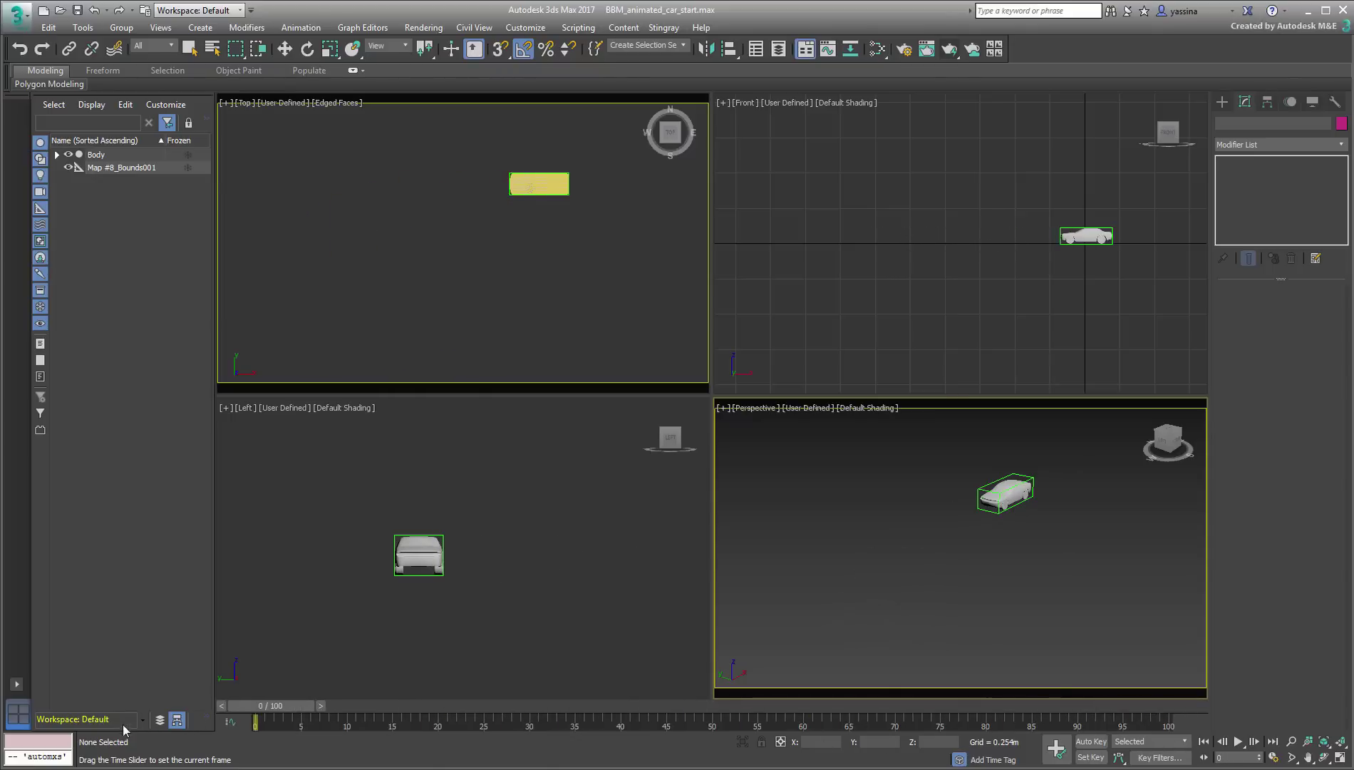
key("q")
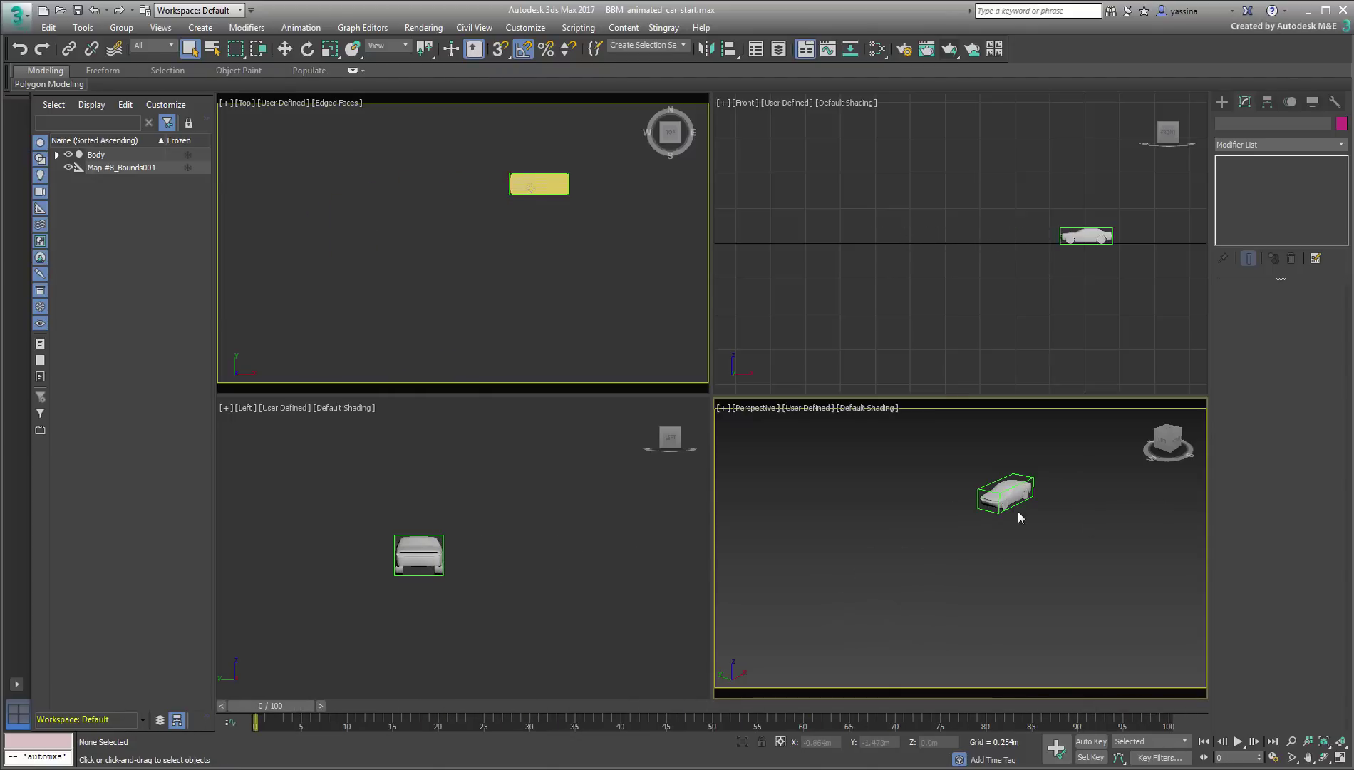
scroll(1016, 517, "up", 10)
middle_click_drag(1006, 581, 1067, 599)
Open the Slate Material Editor and do a test render of the car's current texture
key("m")
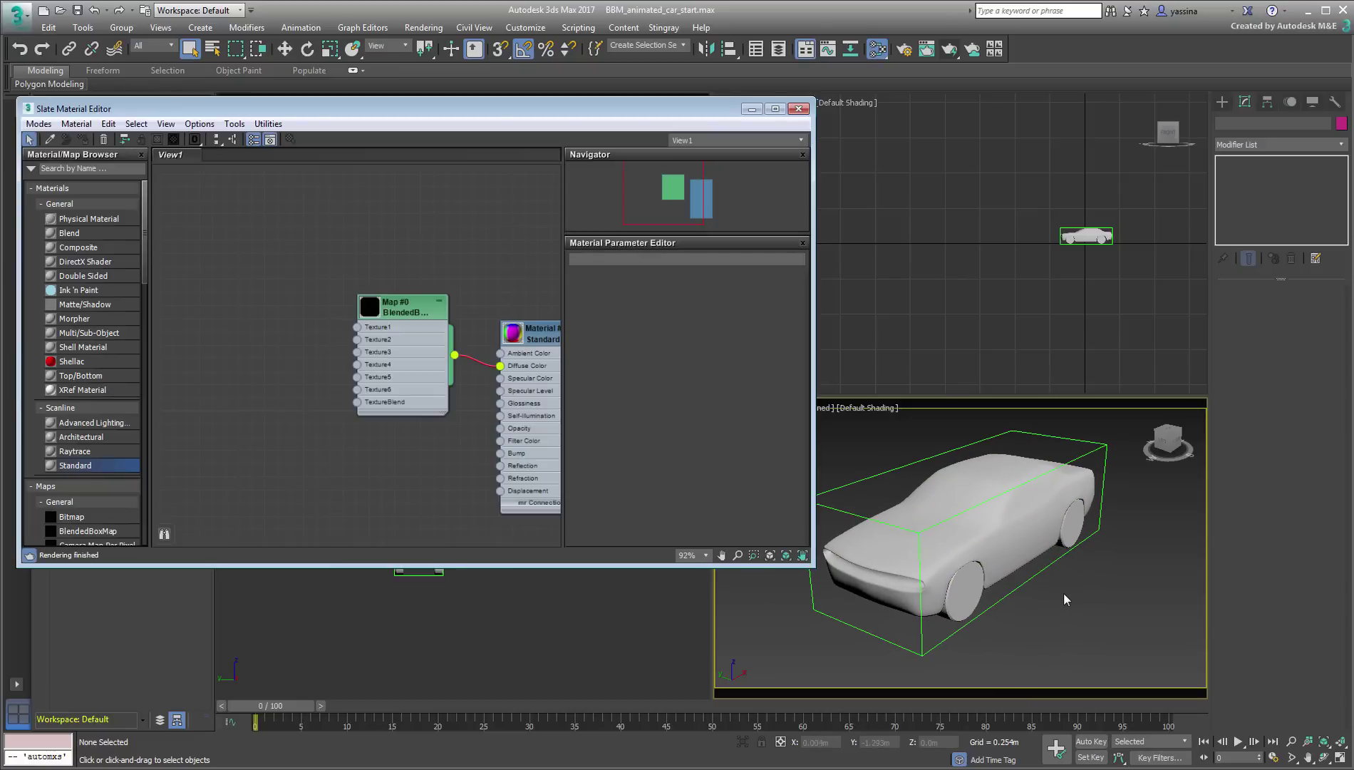
left_click(949, 48)
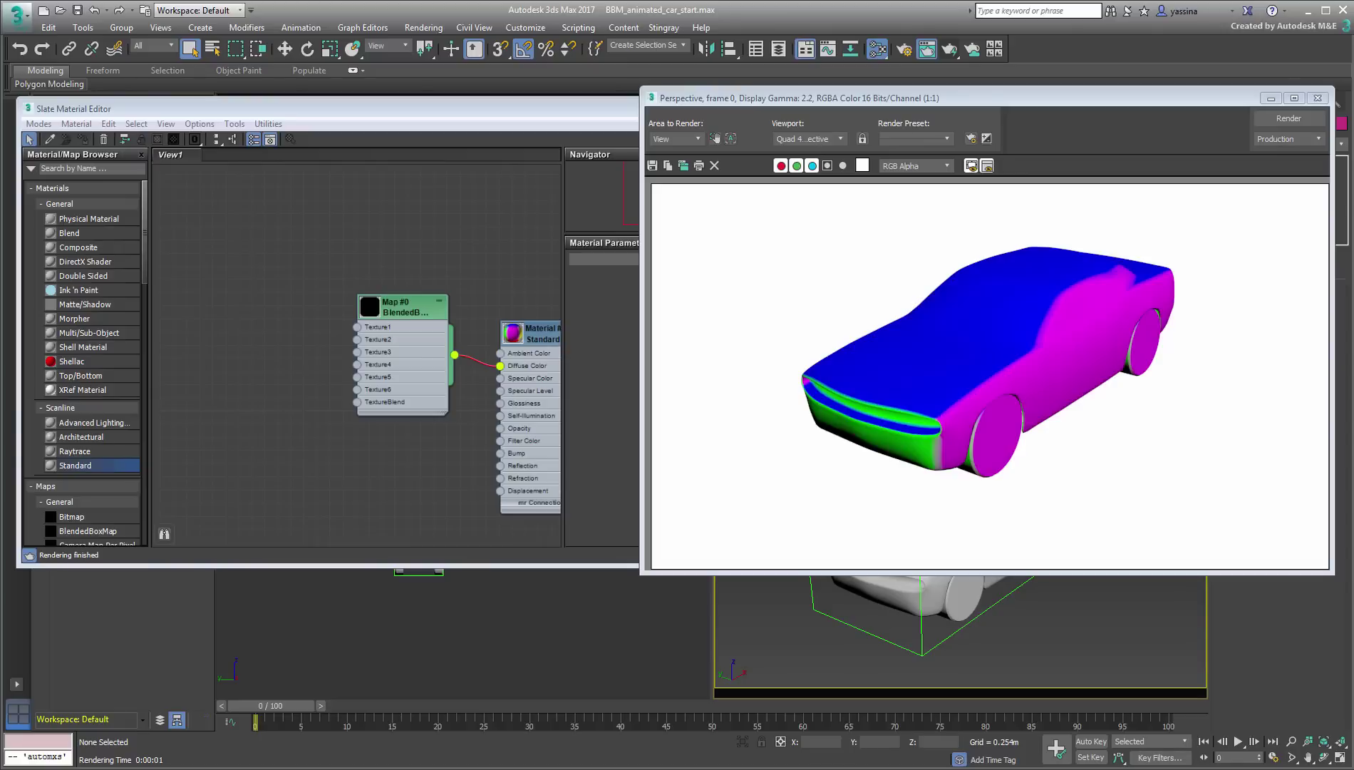
left_click(1318, 98)
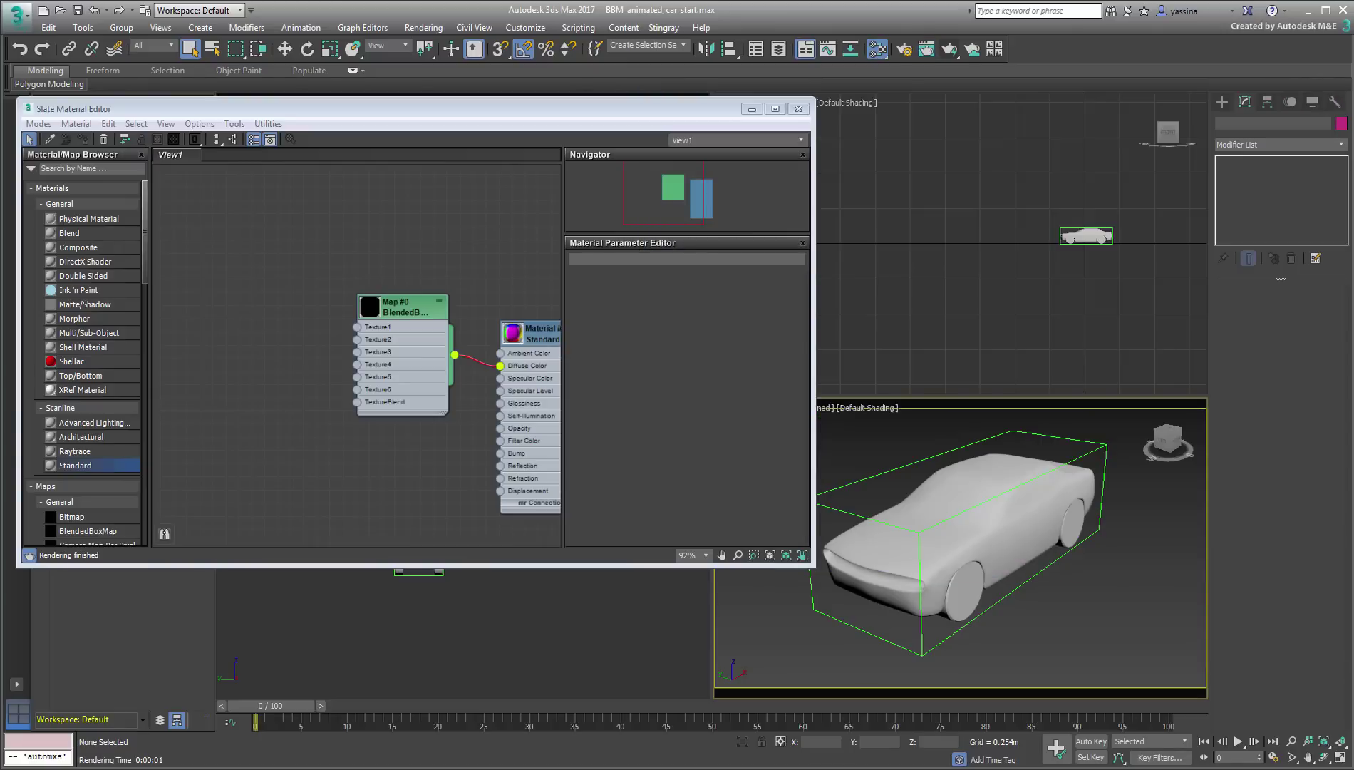
Show the Map #0 BlendedBoxMap node's parameters in the editor
left_click(1099, 535)
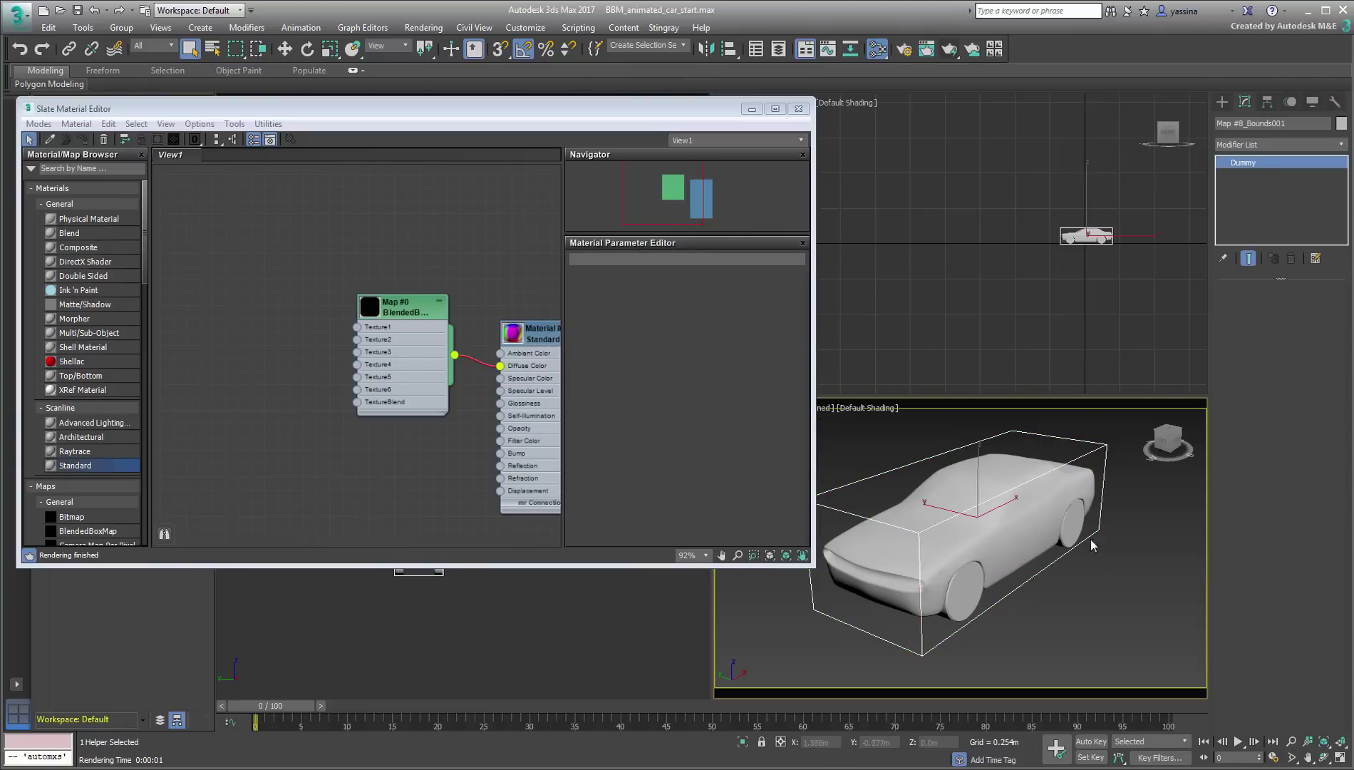
left_click(1150, 623)
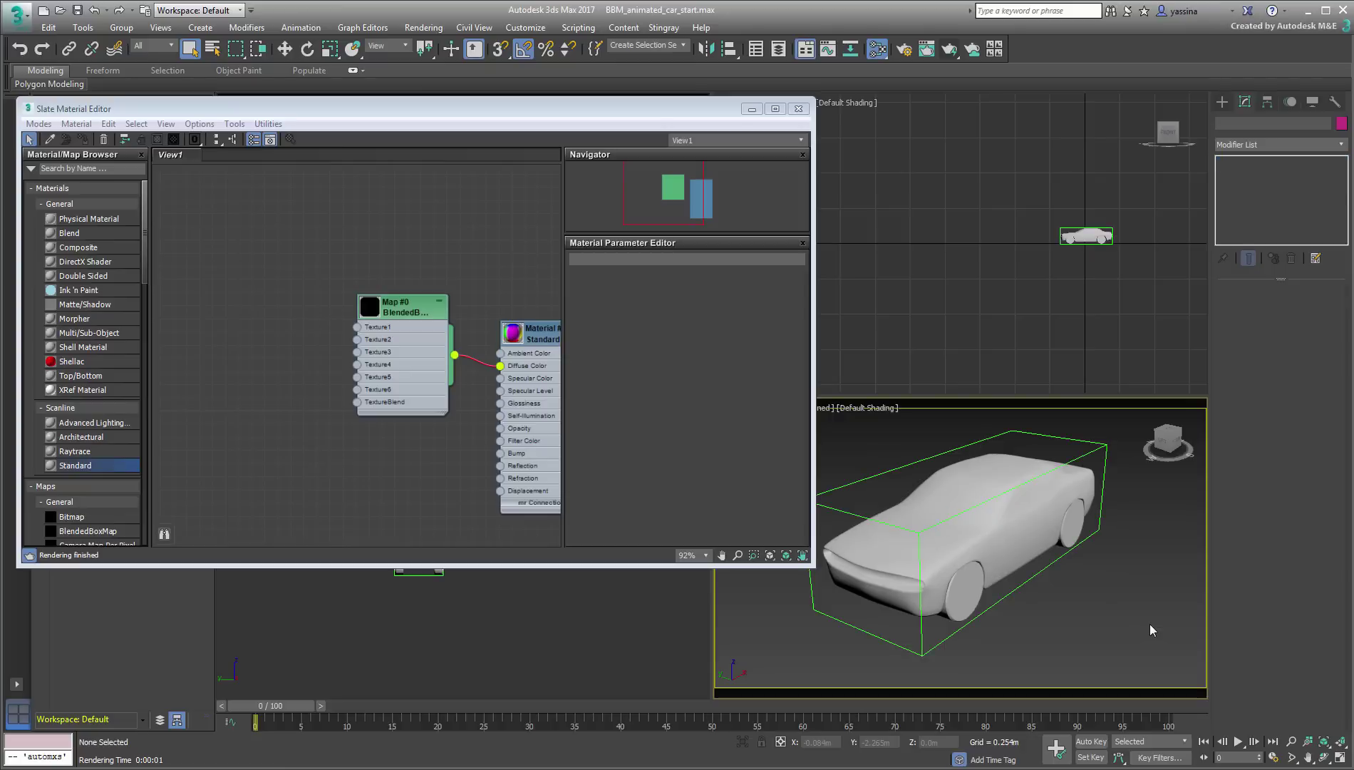
left_click(401, 314)
double_click(401, 314)
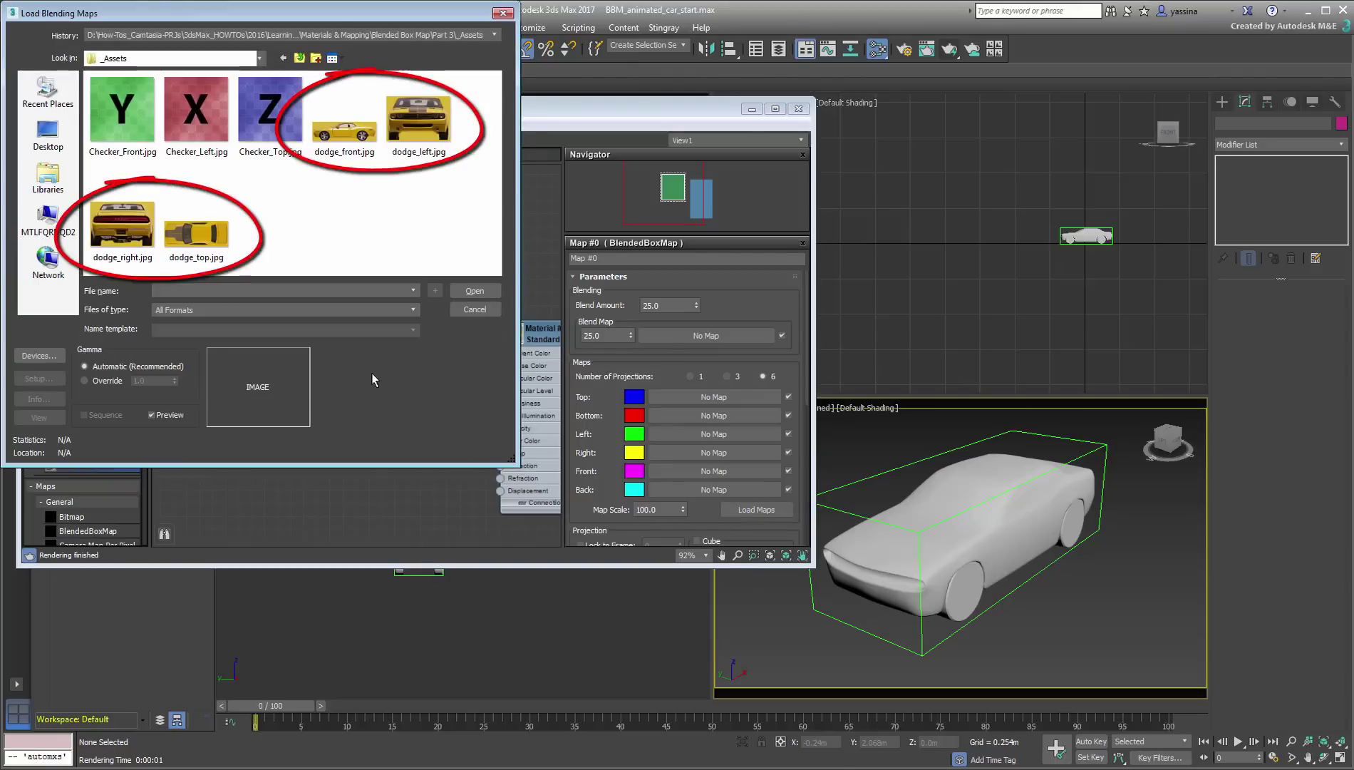
Load the dodge_*.jpg photos into the BlendedBoxMap's Top, Left, Right and Front slots
left_click(418, 118)
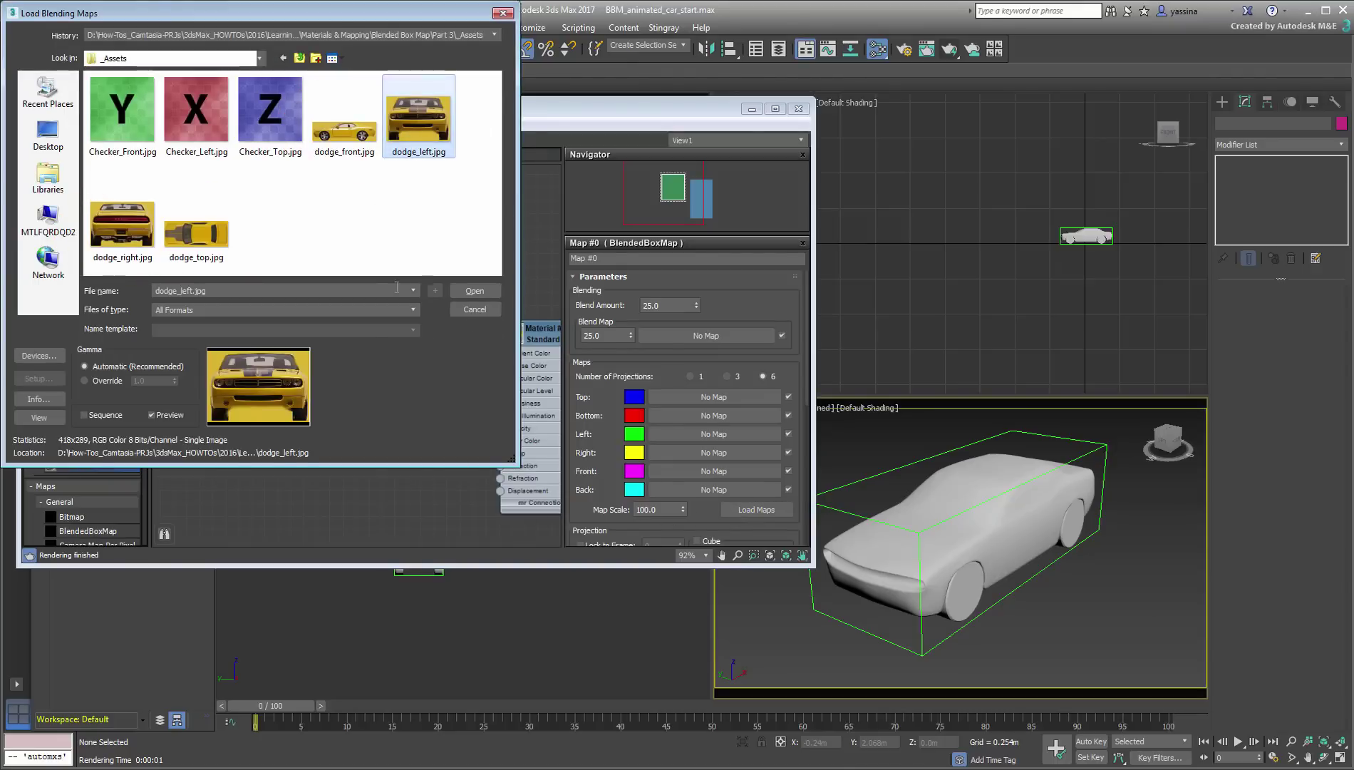
left_click(475, 290)
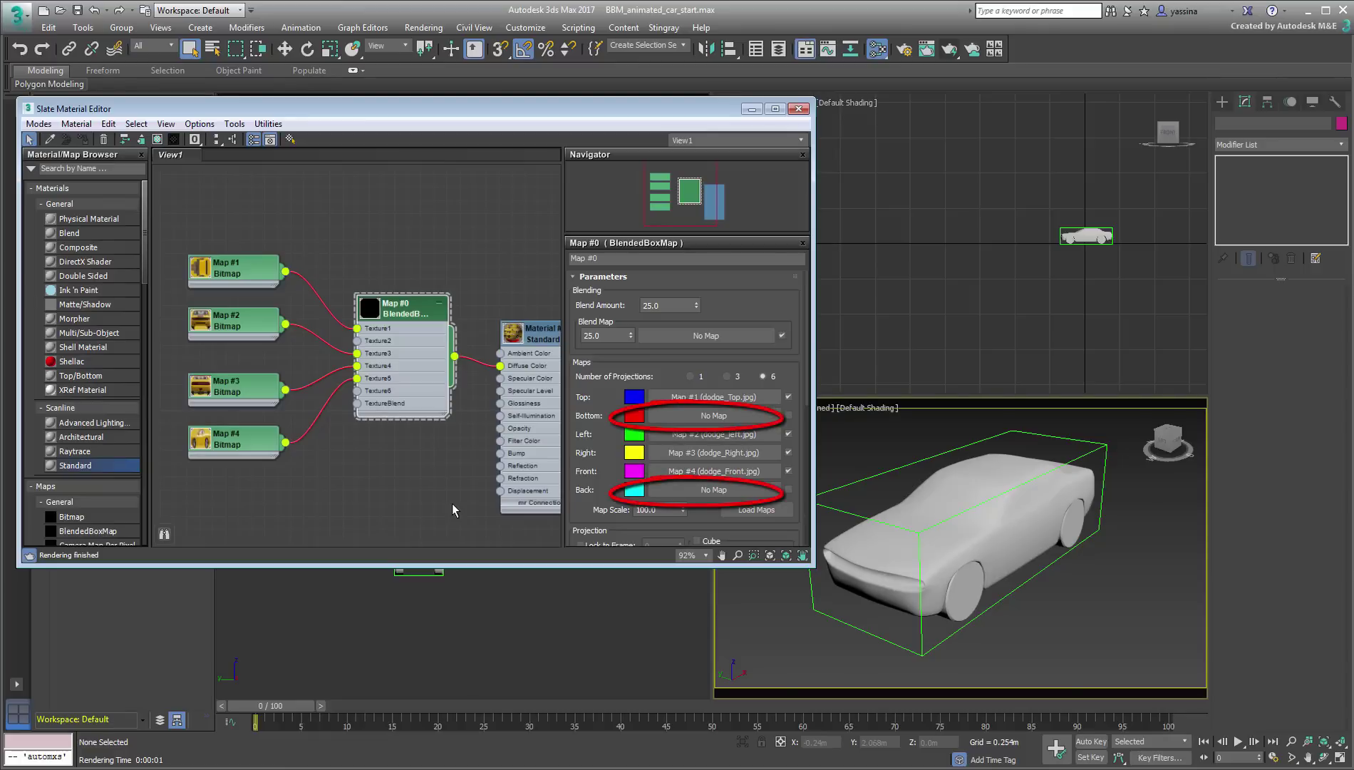
Render the dodge-textured car from three orbited angles, including from underneath
mouse_move(1142, 563)
middle_mouse_down("alt")
mouse_move(998, 605)
mouse_move(1026, 584)
middle_mouse_up("alt")
left_click(949, 50)
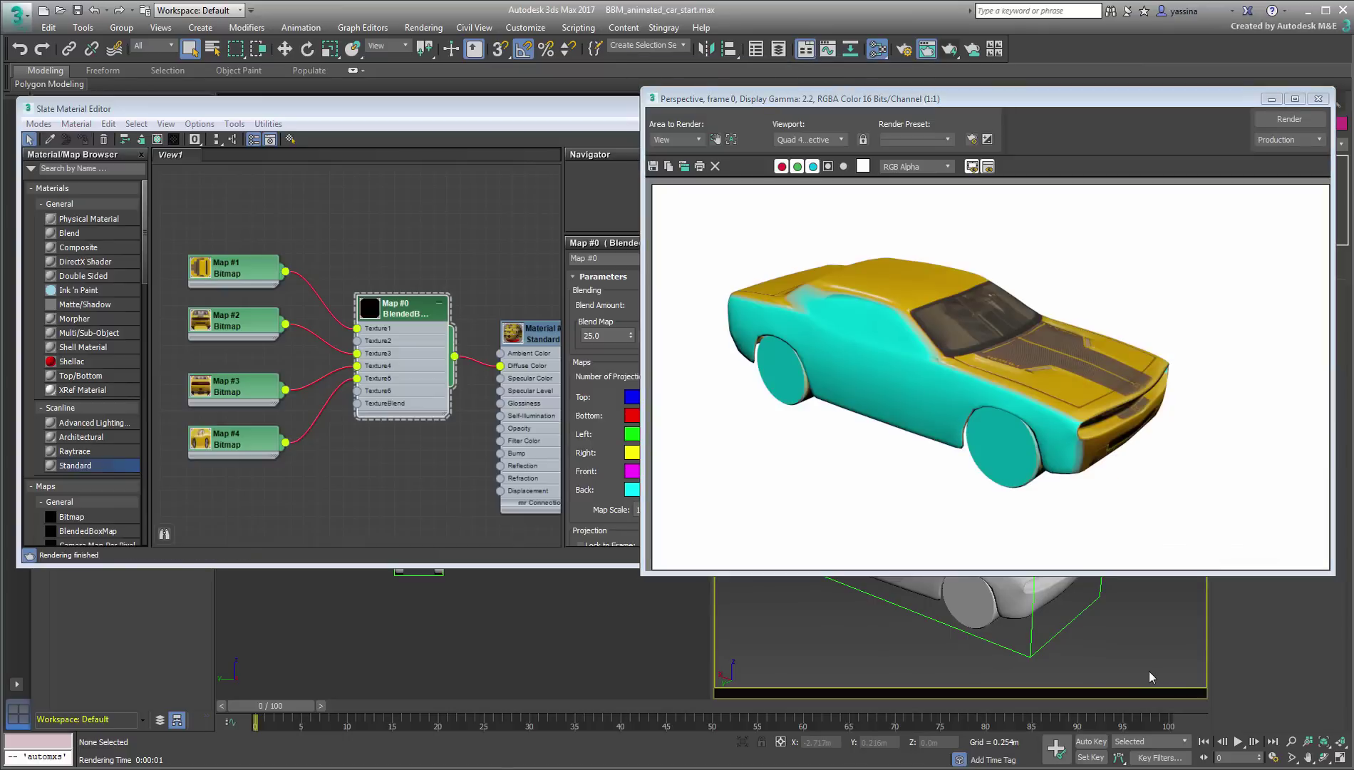
middle_click_drag(1057, 626, 1051, 553, "alt")
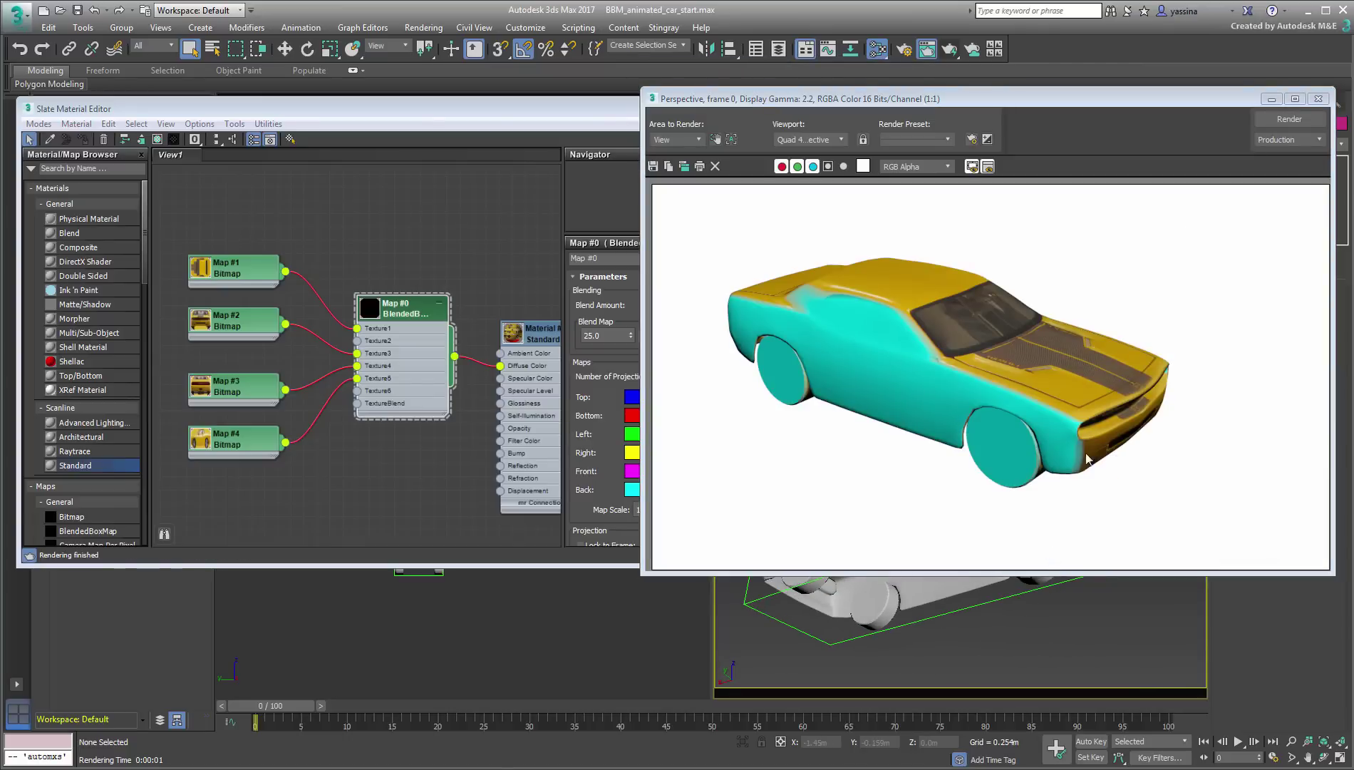
left_click(1279, 126)
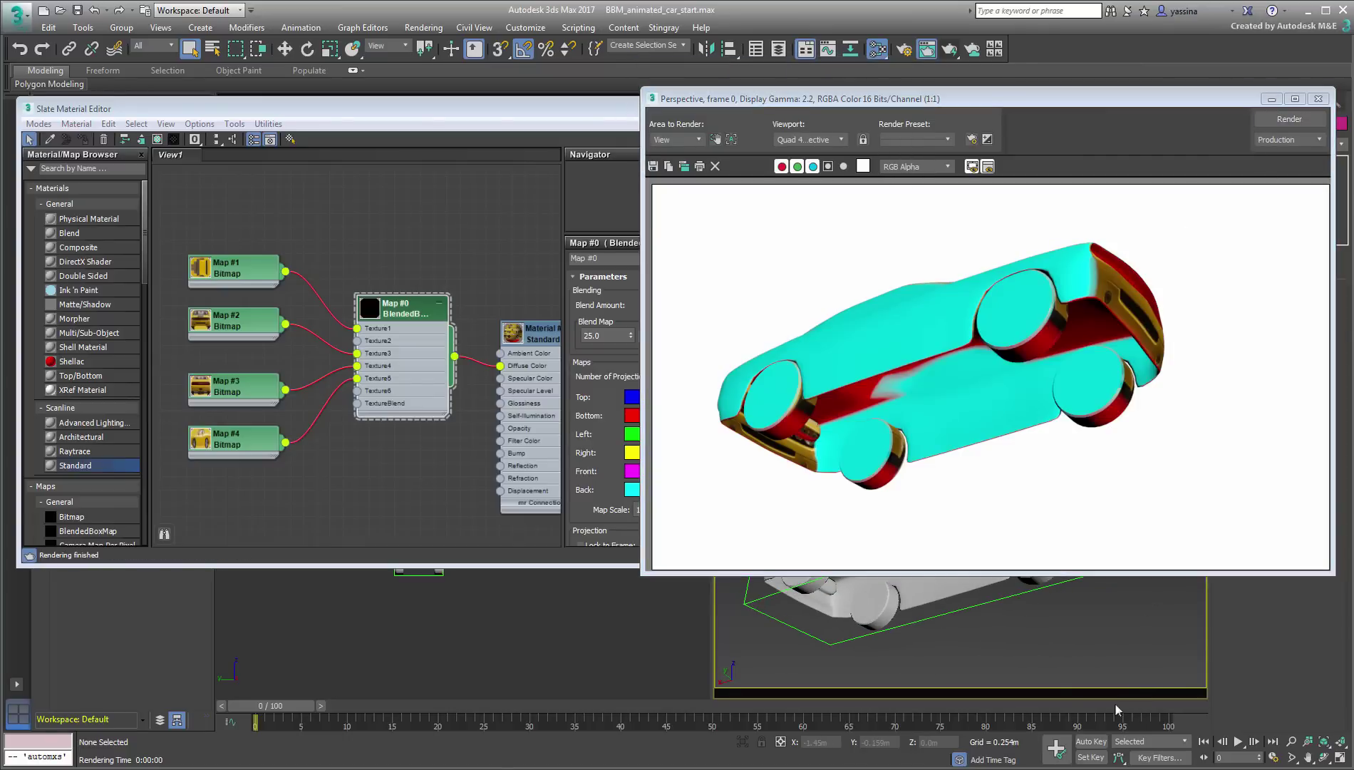
middle_click_drag(1006, 603, 1016, 674, "alt")
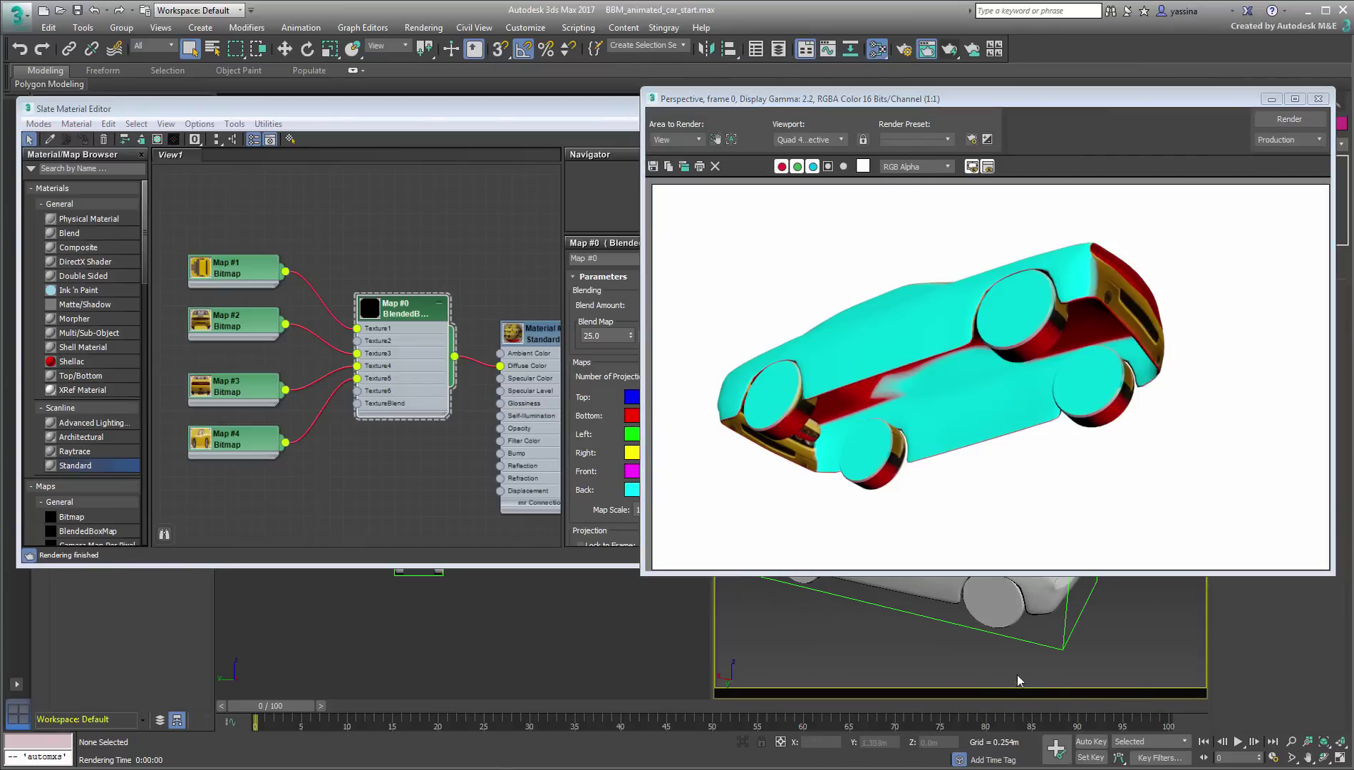
left_click(1299, 119)
Wire Map #4 into the BlendedBoxMap's Texture6 input and re-render the car
left_click(386, 458)
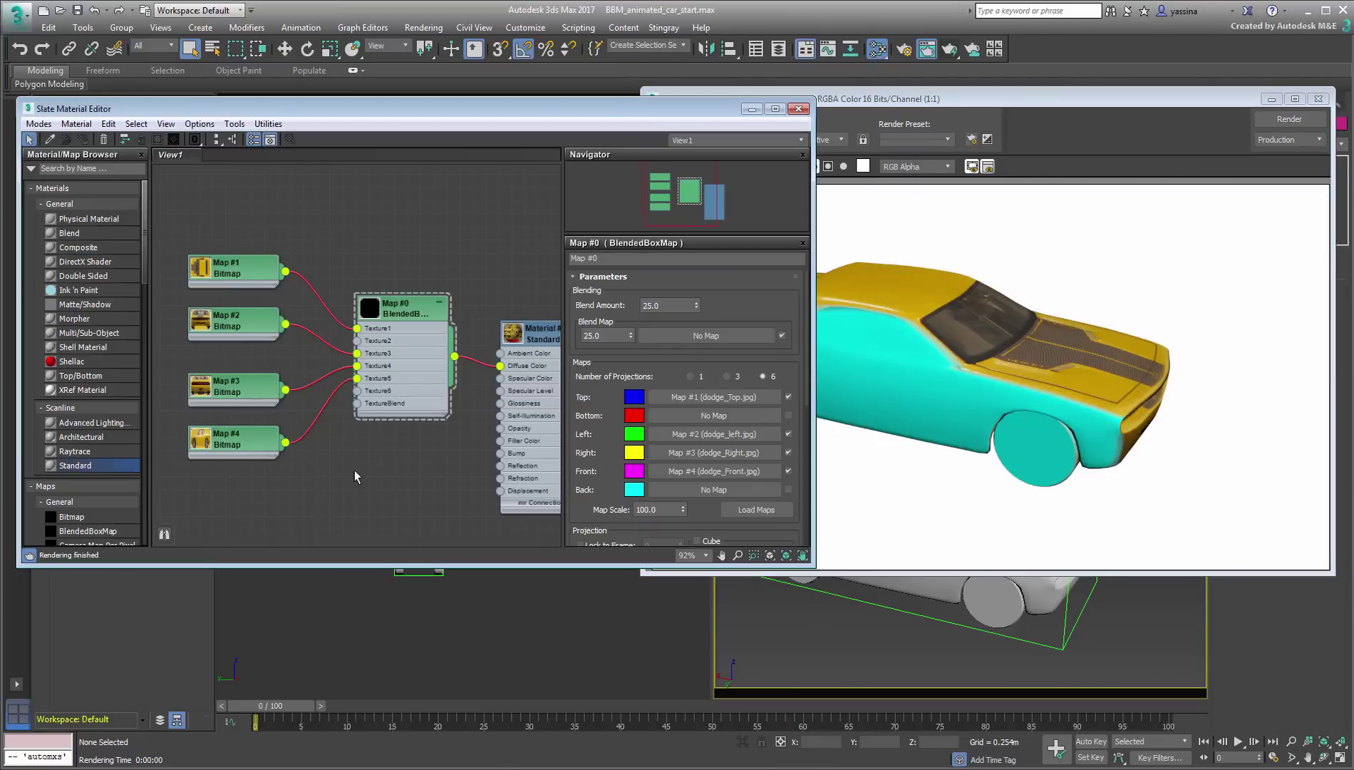
mouse_move(286, 444)
left_mouse_down()
mouse_move(329, 473)
mouse_move(357, 393)
left_mouse_up()
left_click(1280, 116)
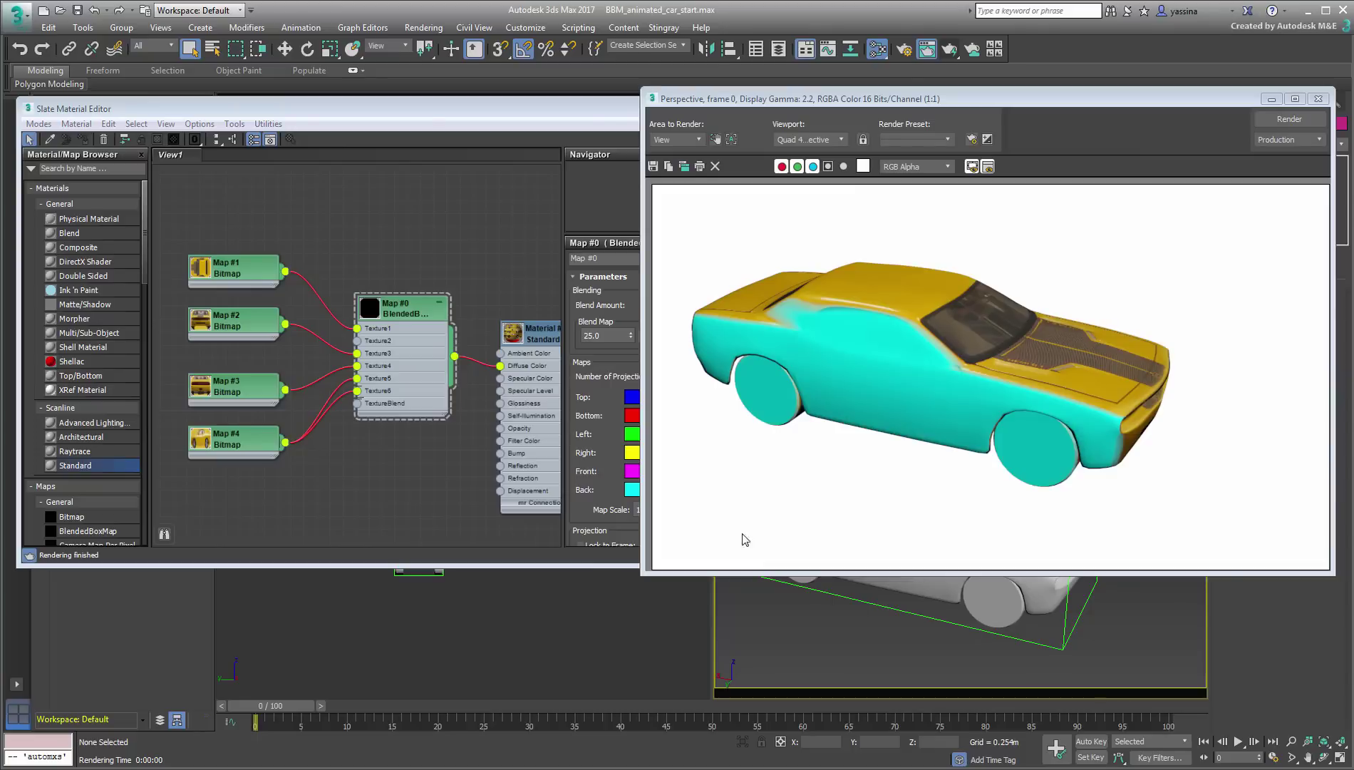
Enable the Back slot's Map #4 and re-render the car fully covered in dodge photos
left_click(410, 495)
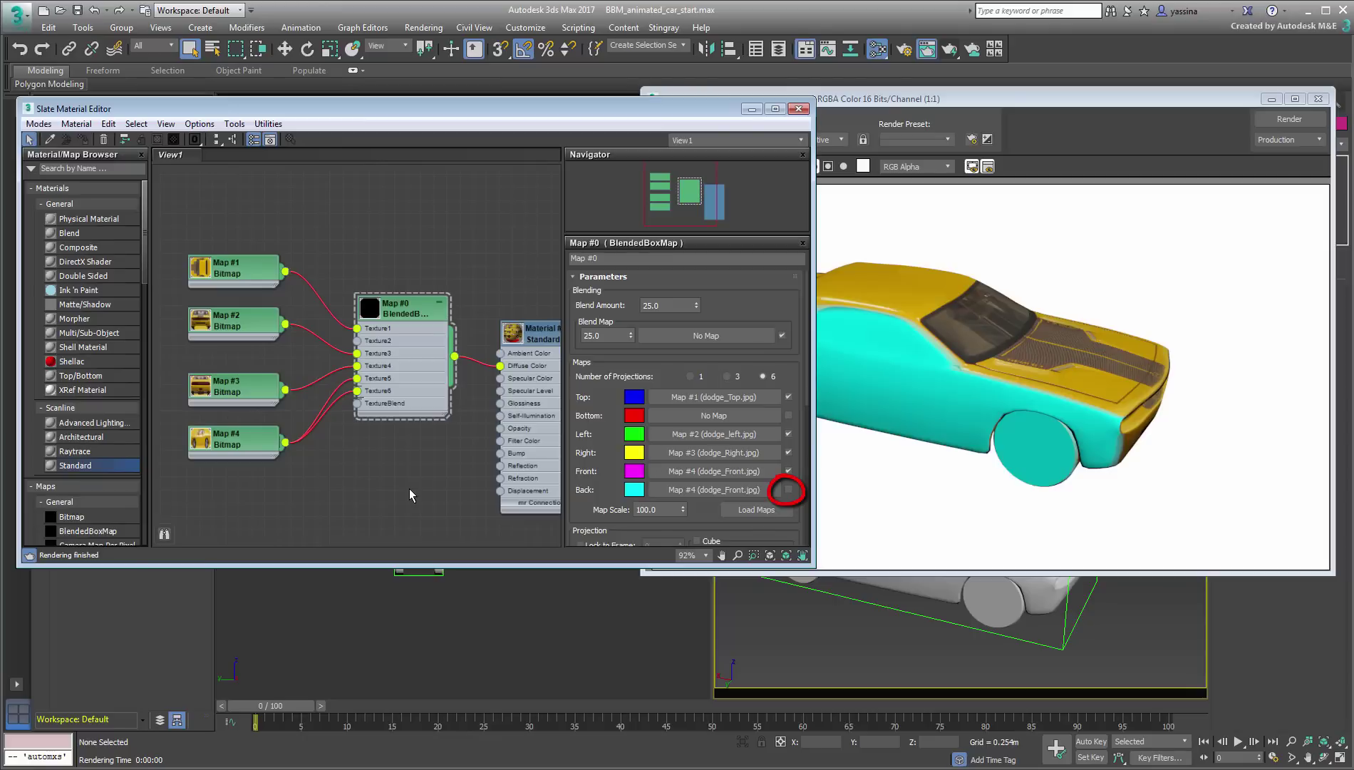
left_click(790, 490)
left_click(1285, 119)
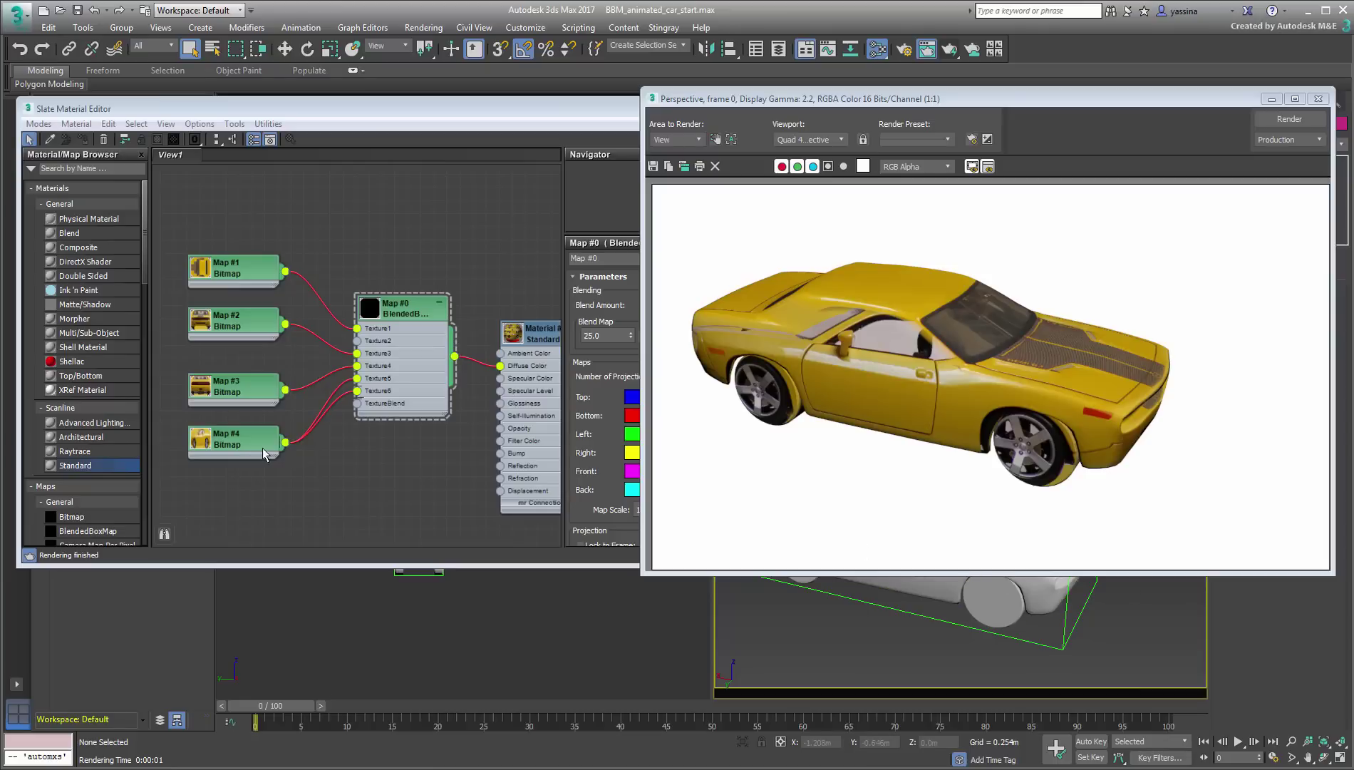
Clone Map #4 into Map #5 (dodge_Front.jpg) with U tiling -1, wire it into Texture6, and re-render
left_click_drag(233, 442, 230, 485, "shift")
double_click(230, 486)
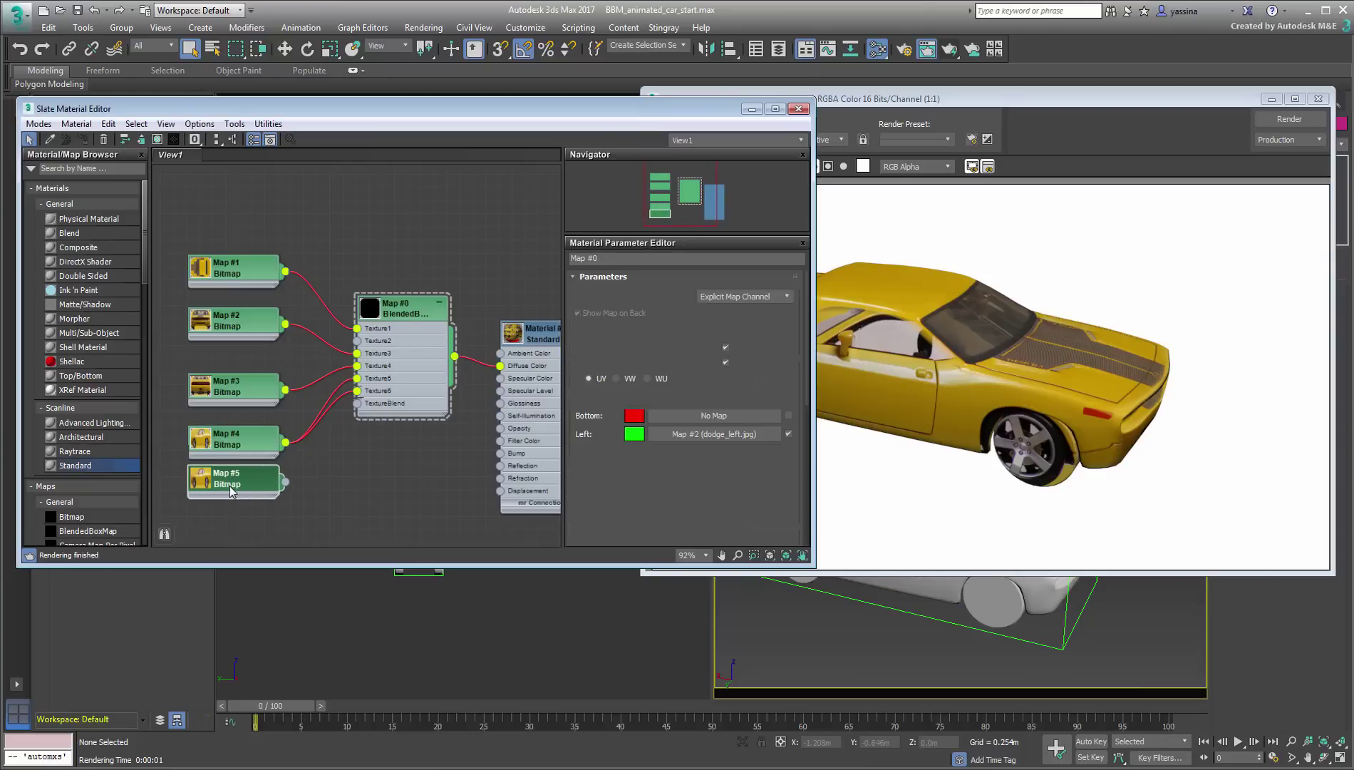
double_click(673, 347)
type("-")
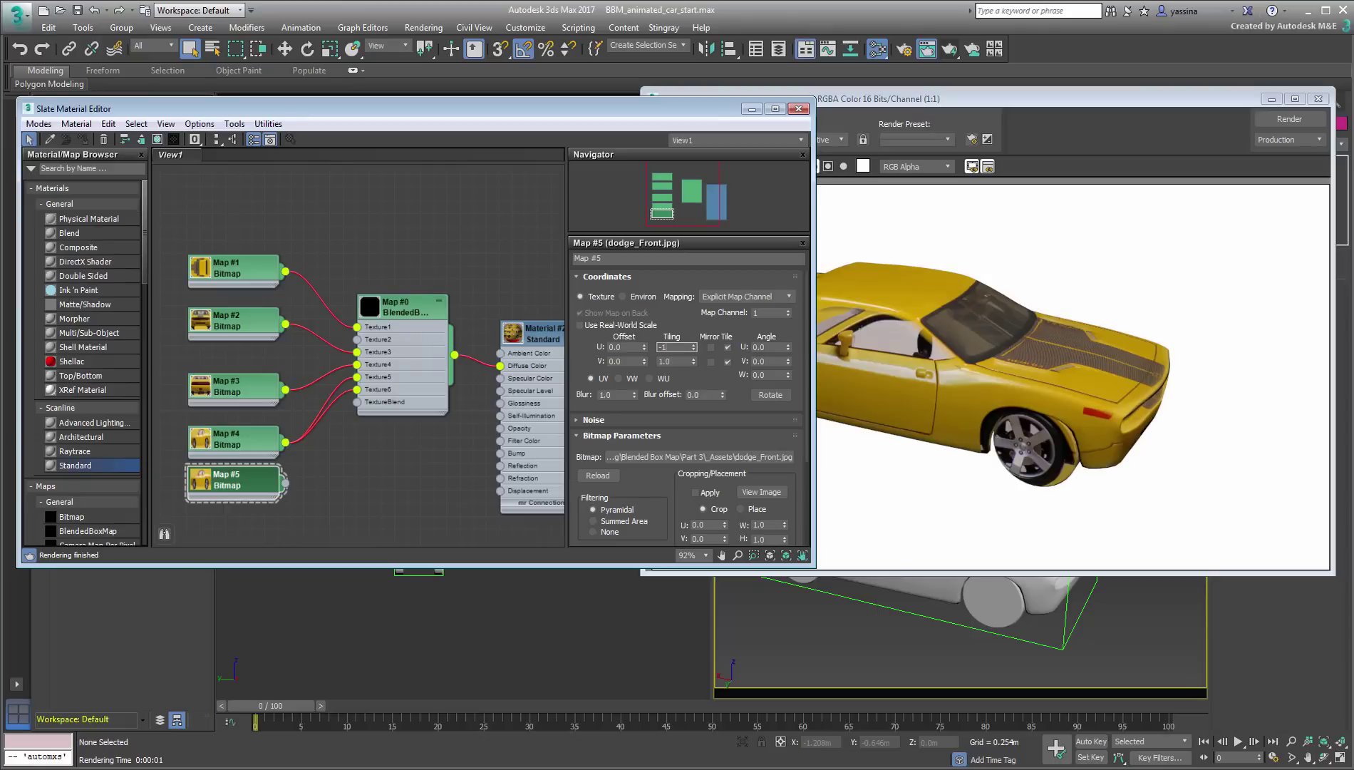
type("1")
key("Return")
left_click_drag(285, 483, 356, 389)
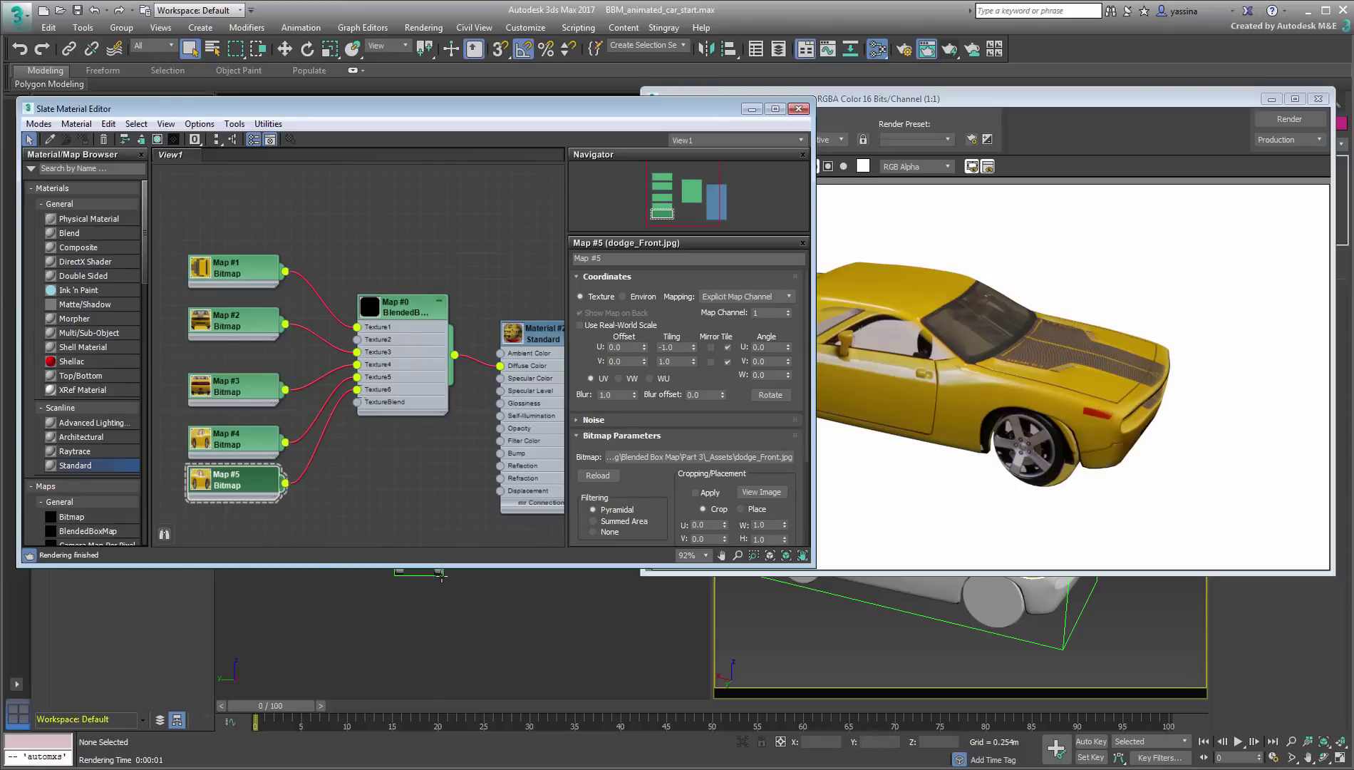
left_click(1289, 119)
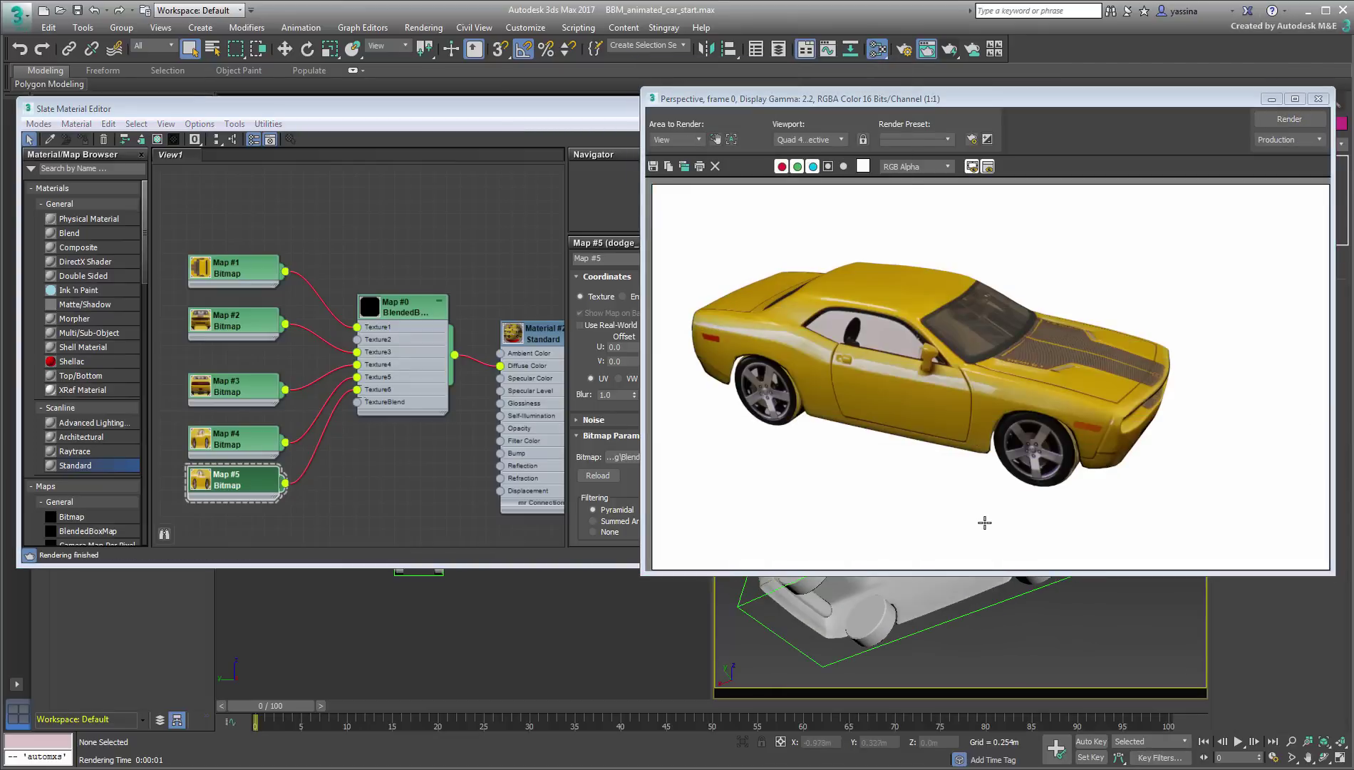
Re-render, then add Map #6 of dodge_Top.jpg with U tiling -1 wired into the BlendedBoxMap
left_click(1294, 120)
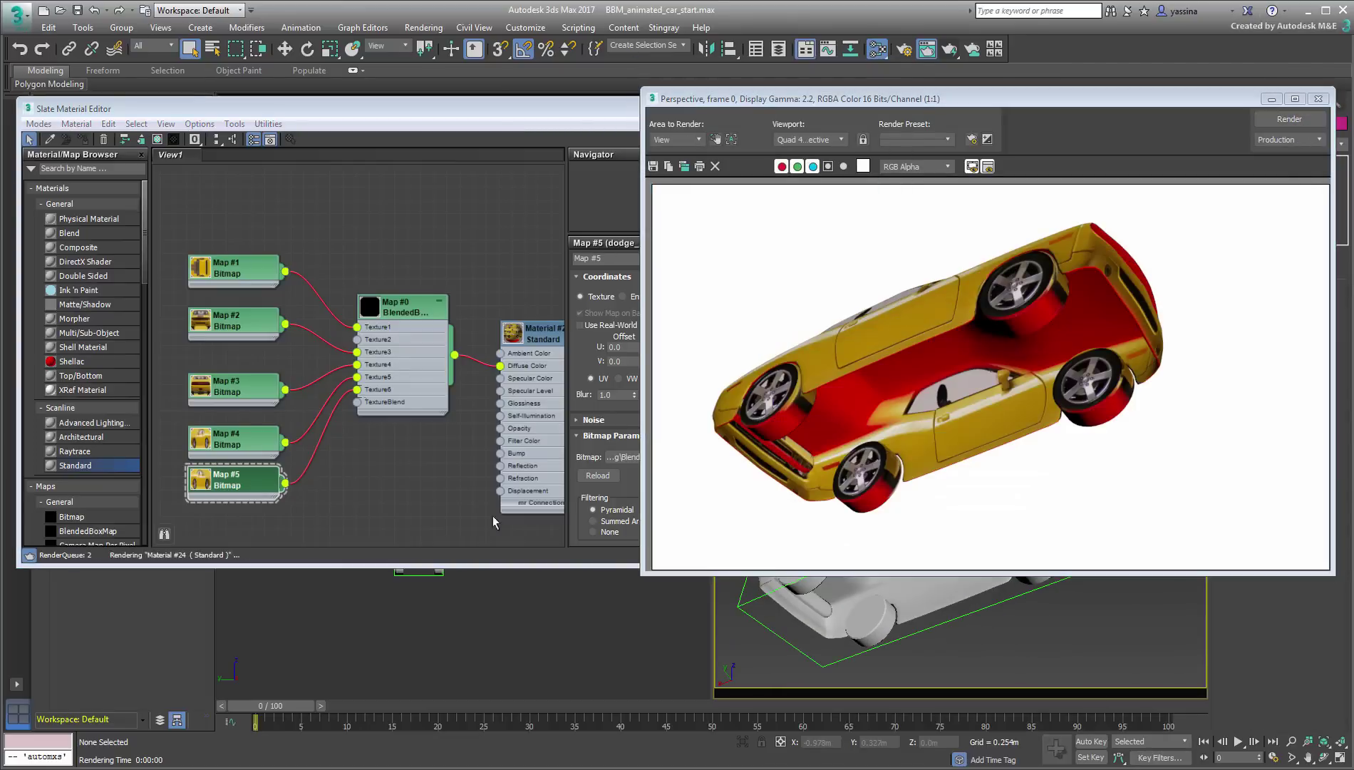
mouse_move(228, 327)
left_mouse_down()
mouse_move(229, 354)
mouse_move(232, 285)
mouse_move(233, 319)
left_mouse_up()
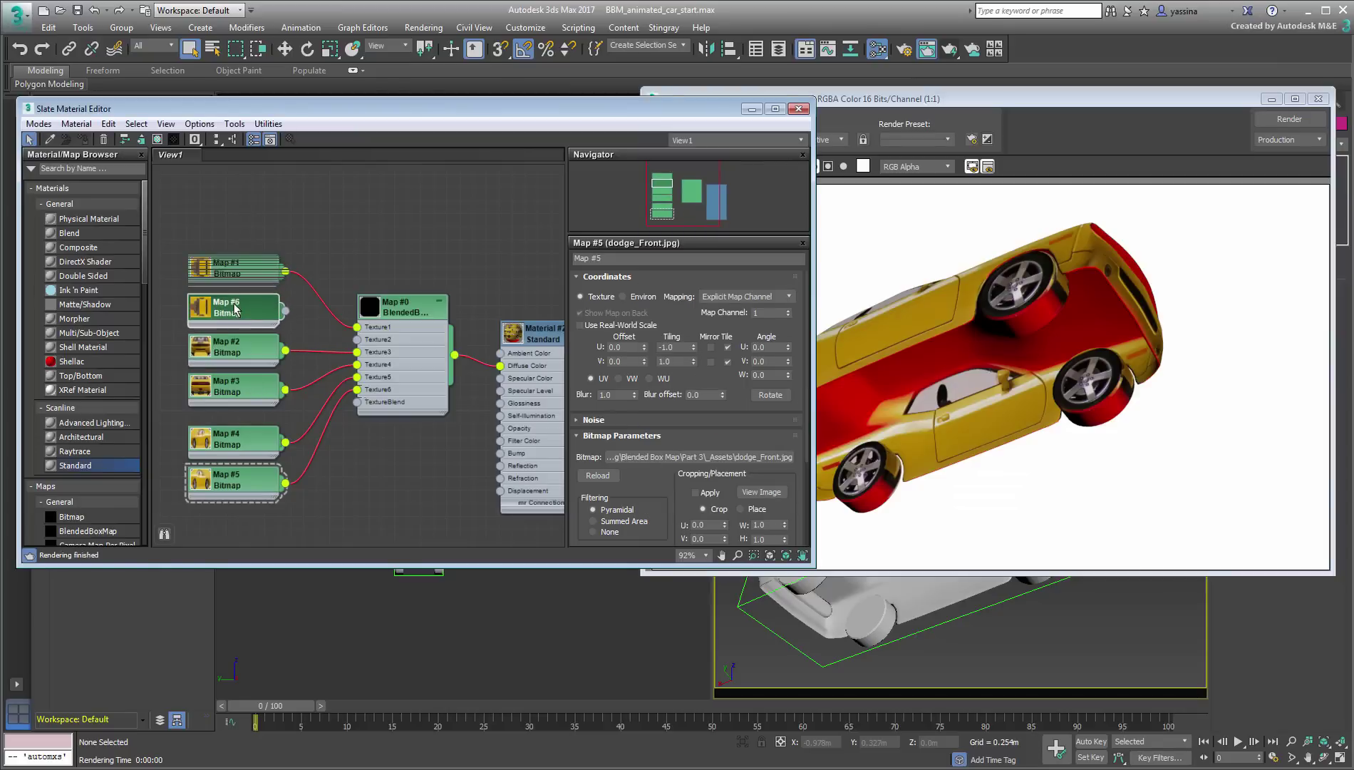
double_click(236, 312)
double_click(673, 347)
type("-1")
key("Return")
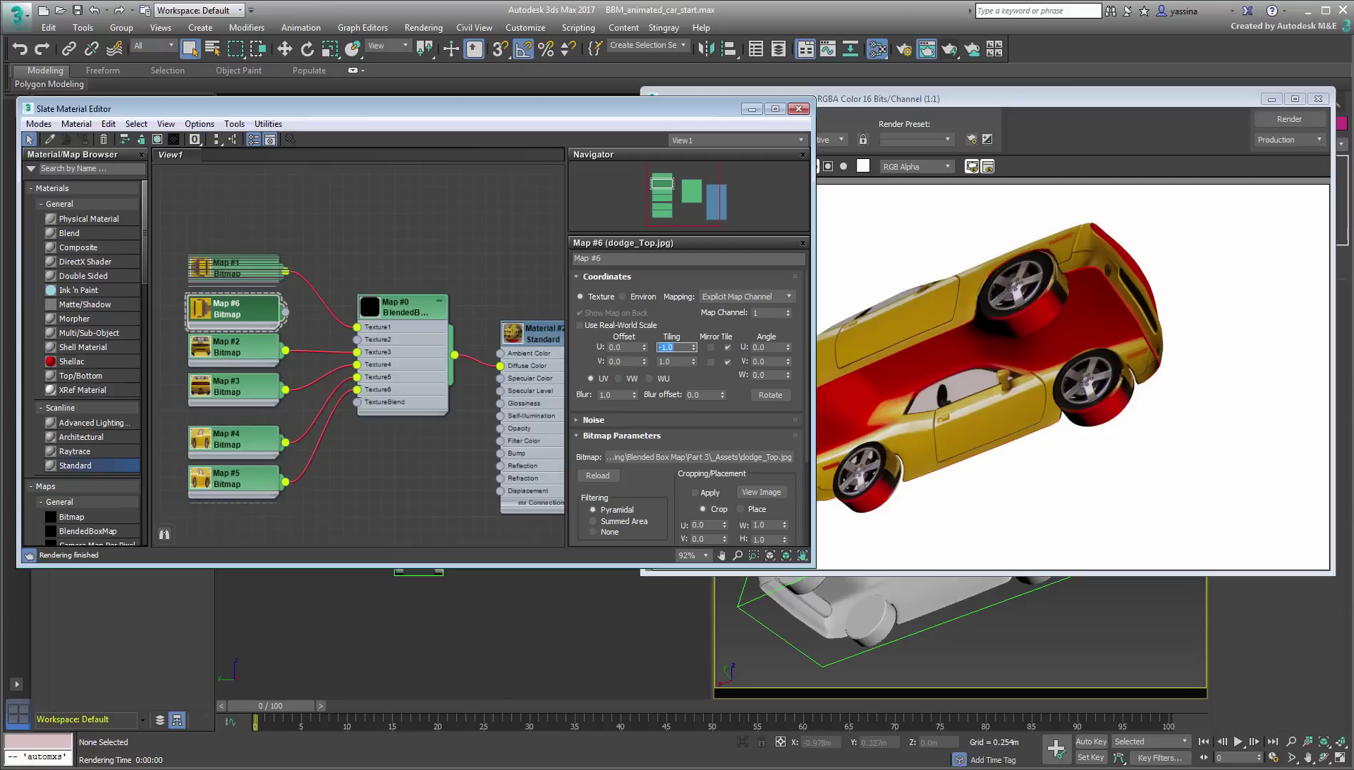
left_click_drag(285, 312, 406, 325)
Enable the BlendedBoxMap's Bottom projection and render the car from another angle to check its underside
double_click(399, 307)
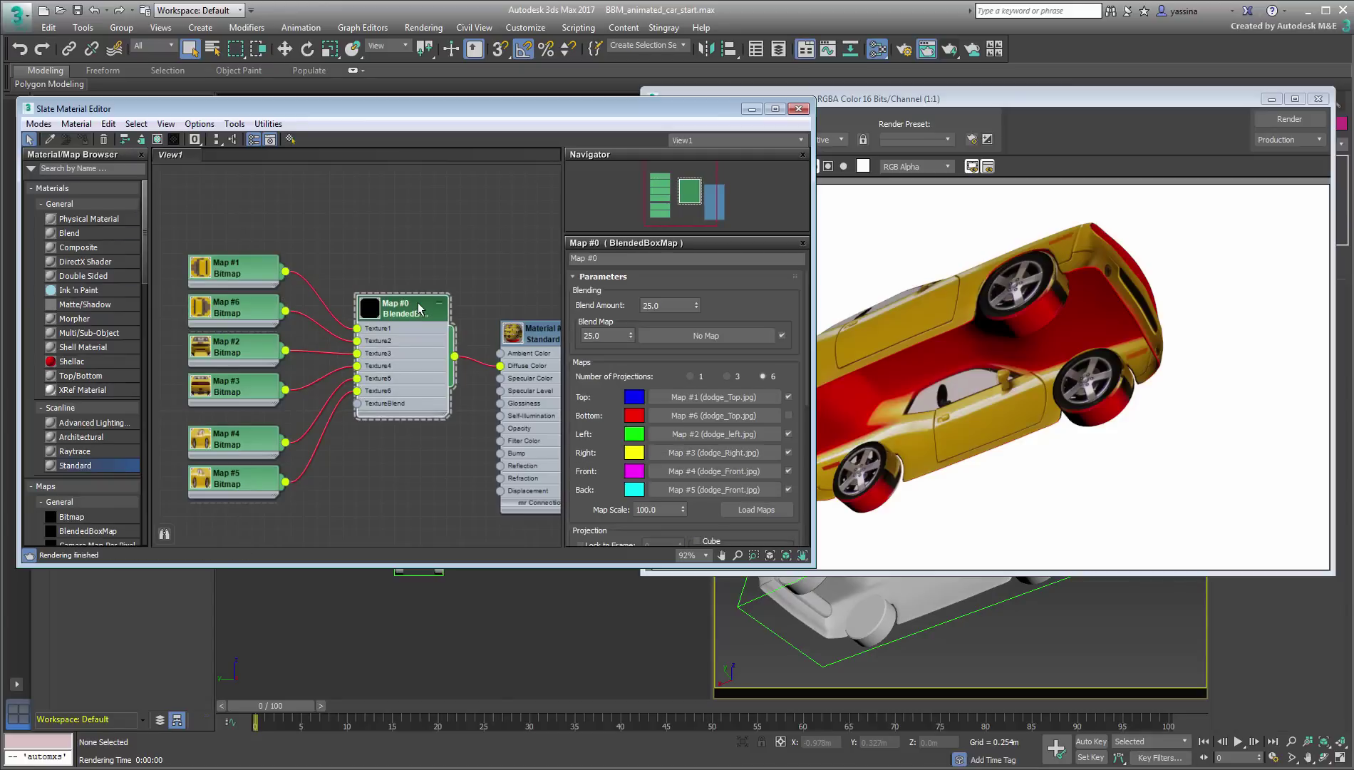
left_click(788, 415)
left_click(1298, 122)
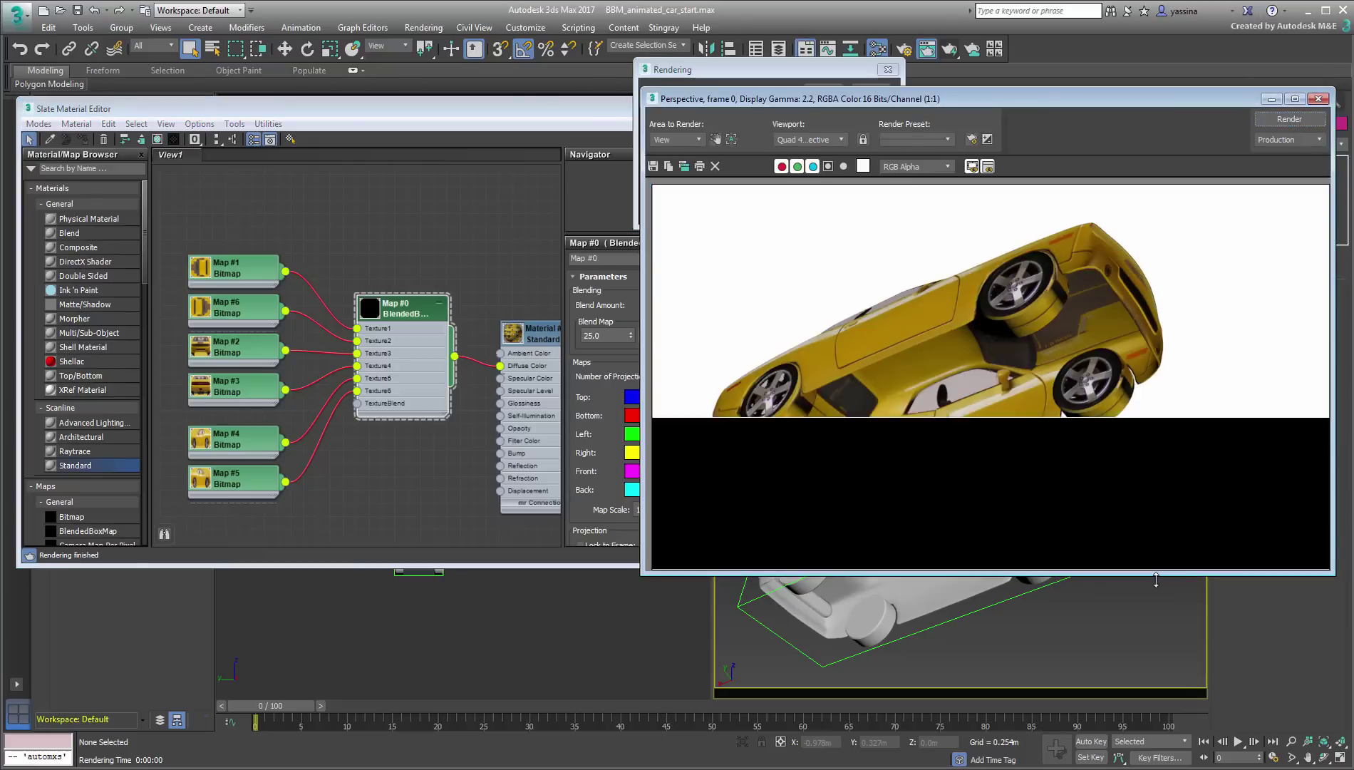
middle_click_drag(1059, 614, 948, 627, "alt")
left_click(1294, 125)
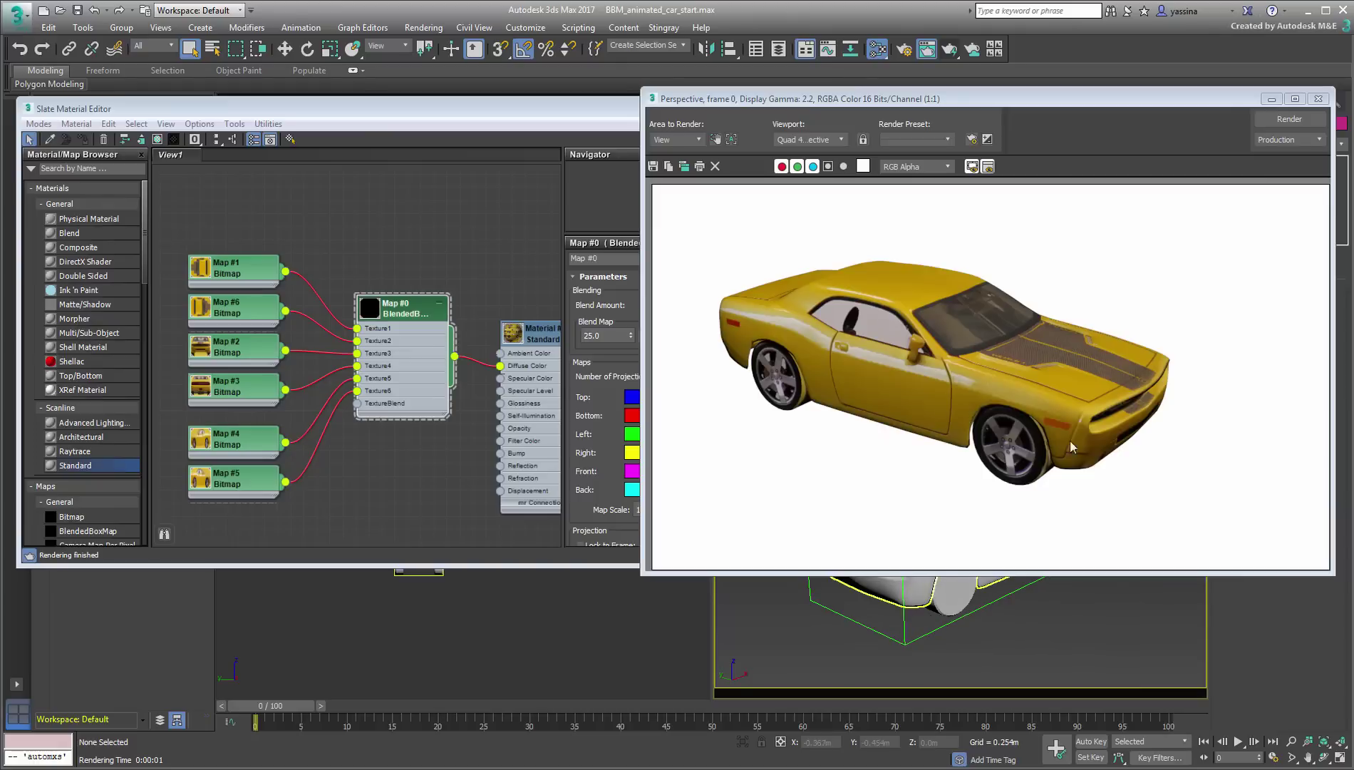
left_click(1297, 118)
left_click(1318, 99)
Render the current frame, then move the animation to frame 33 and render it
scroll(1015, 513, "down", 4)
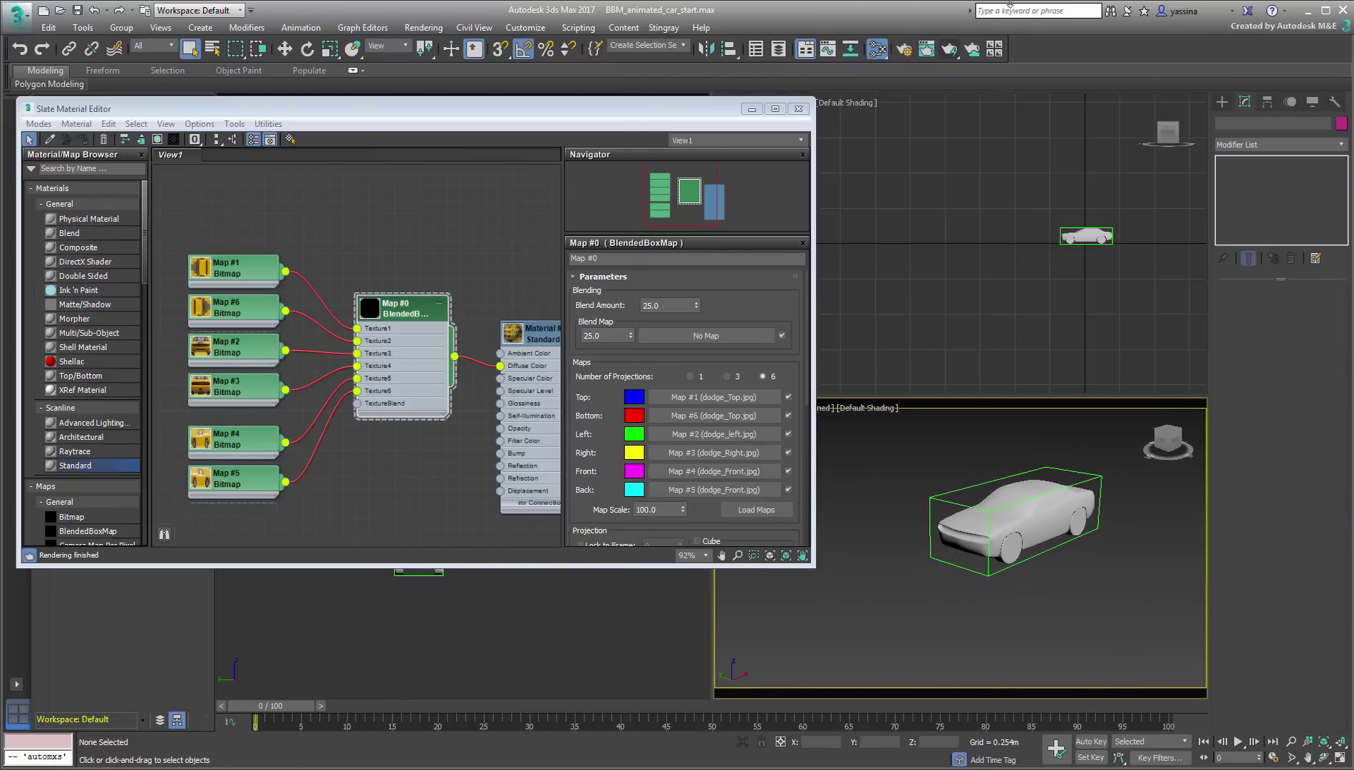
left_click(949, 50)
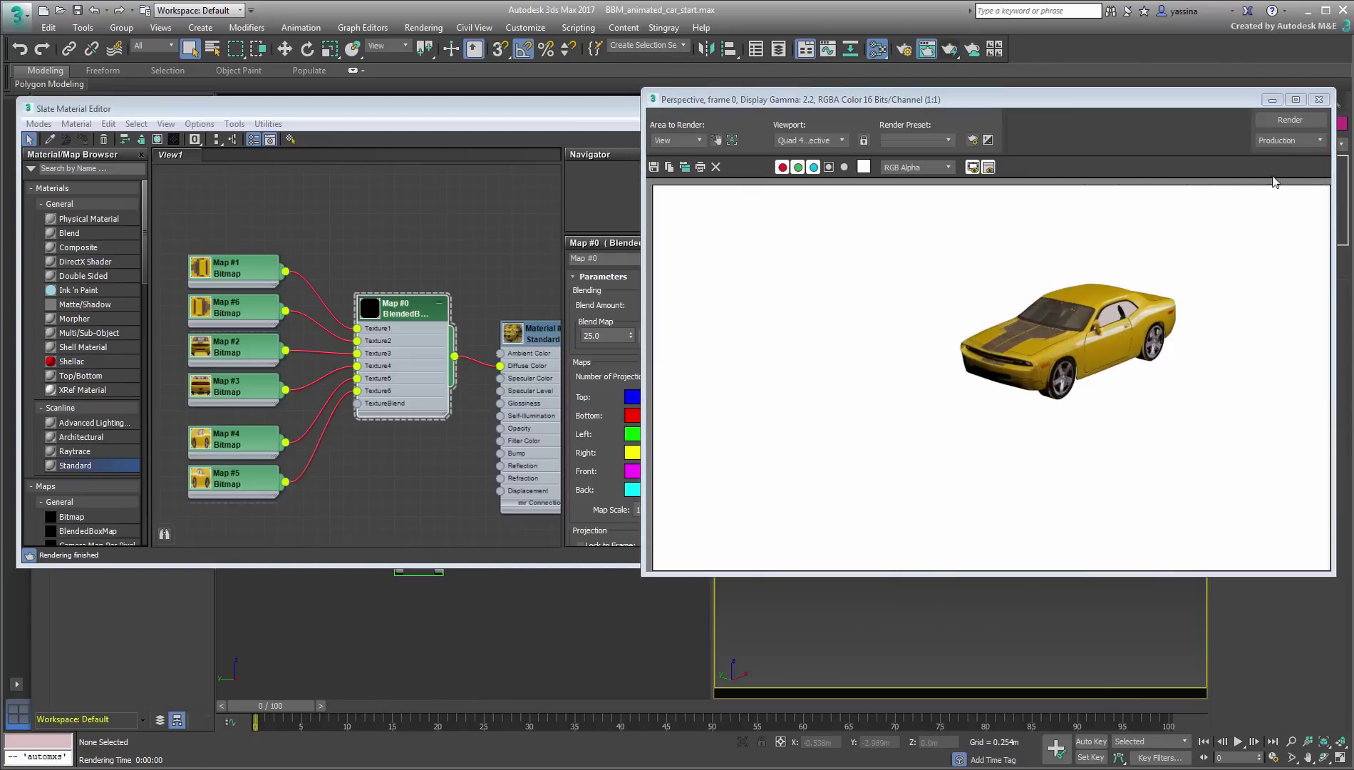
left_click(1318, 99)
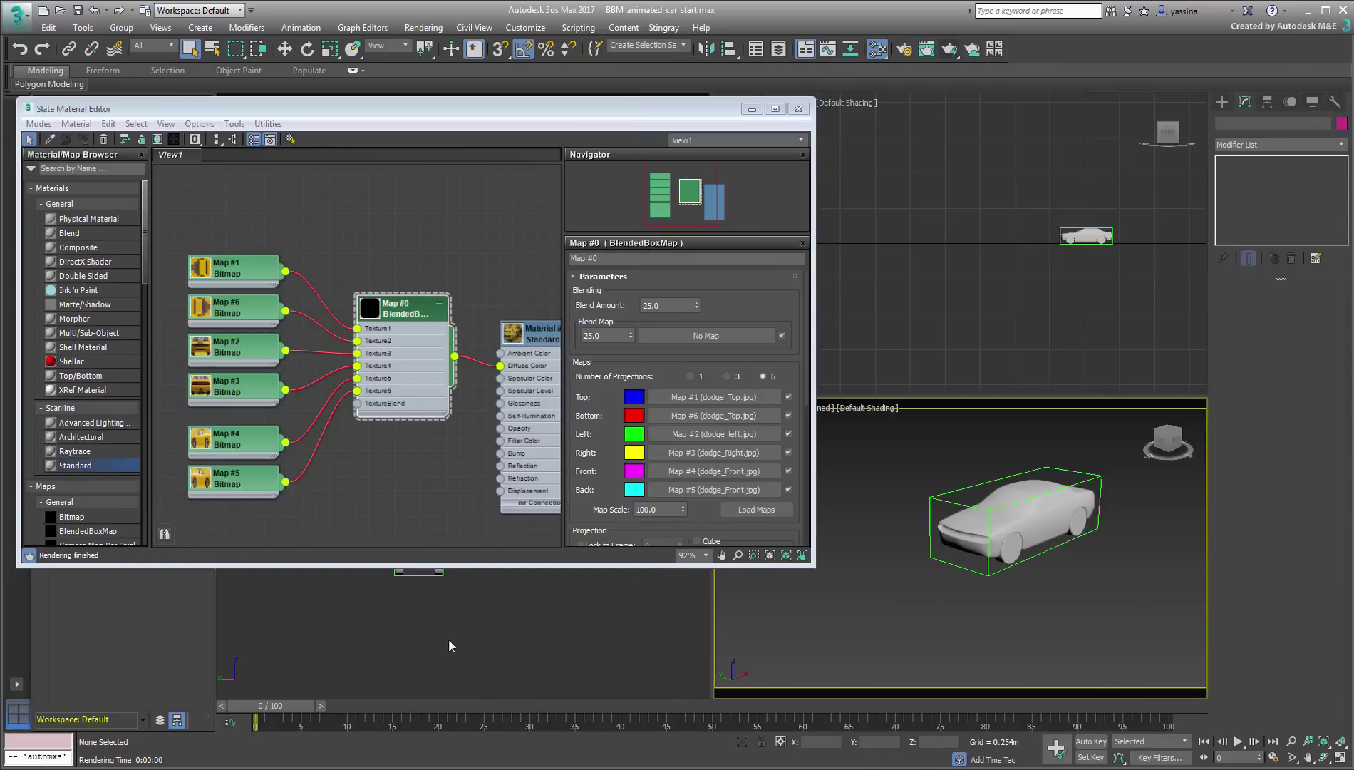
left_click_drag(284, 701, 576, 704)
middle_click_drag(926, 593, 1013, 561)
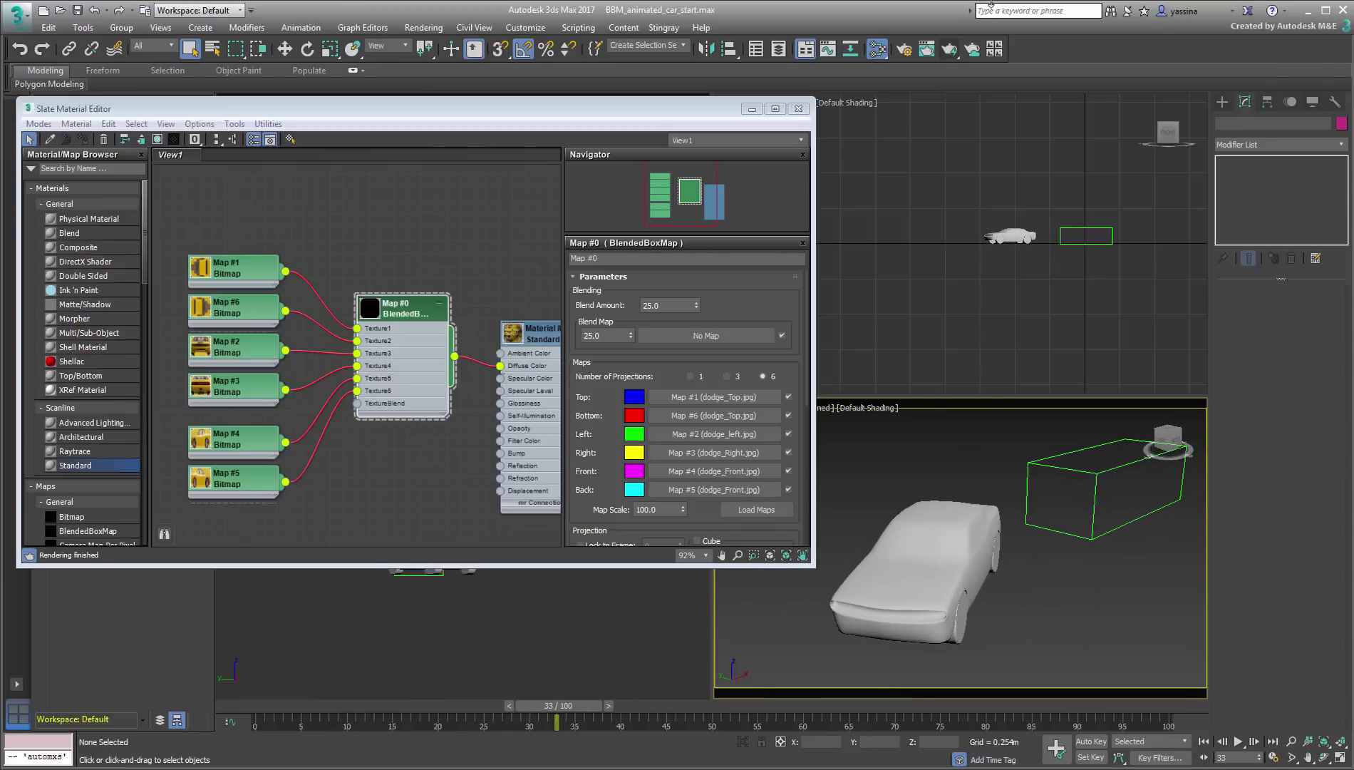
left_click(952, 50)
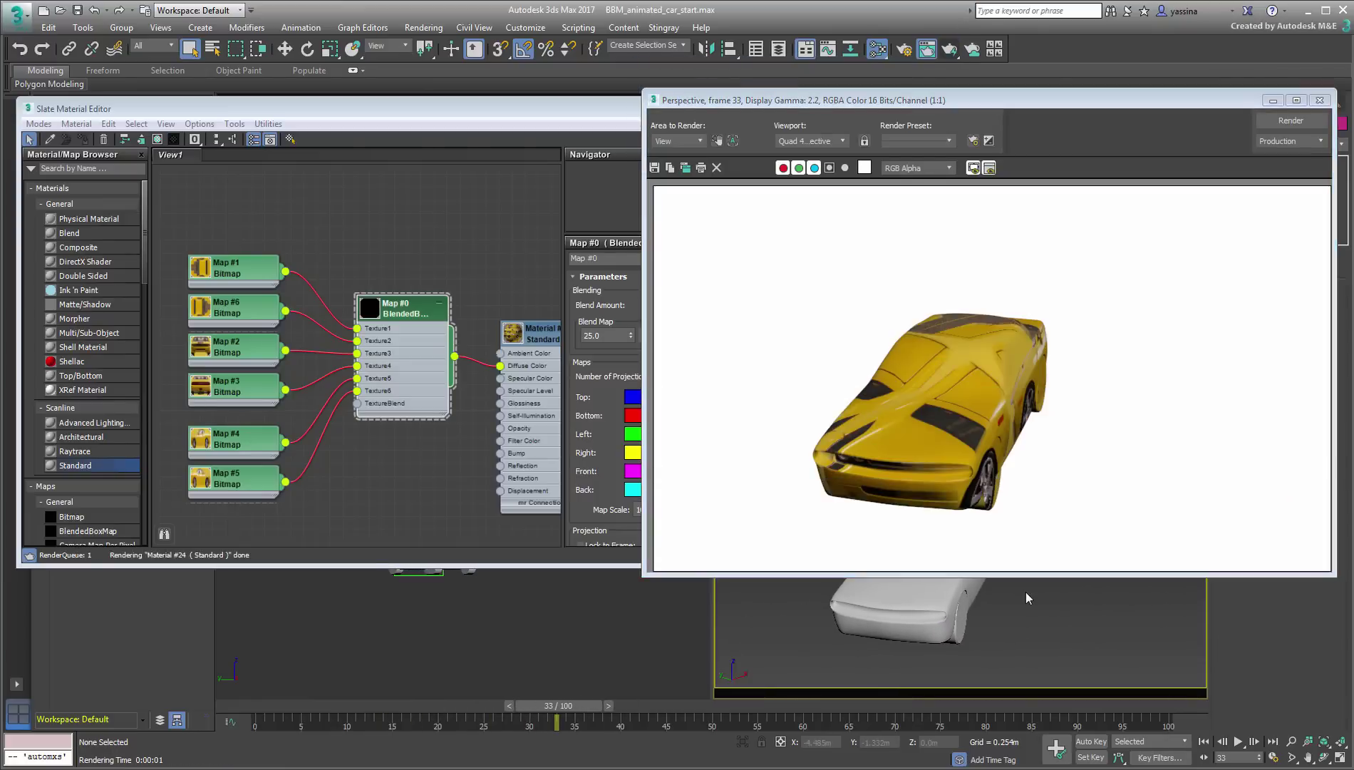
Move to frame 100 and render to see the texture sliding on the deformed car
left_click_drag(969, 709, 1194, 709)
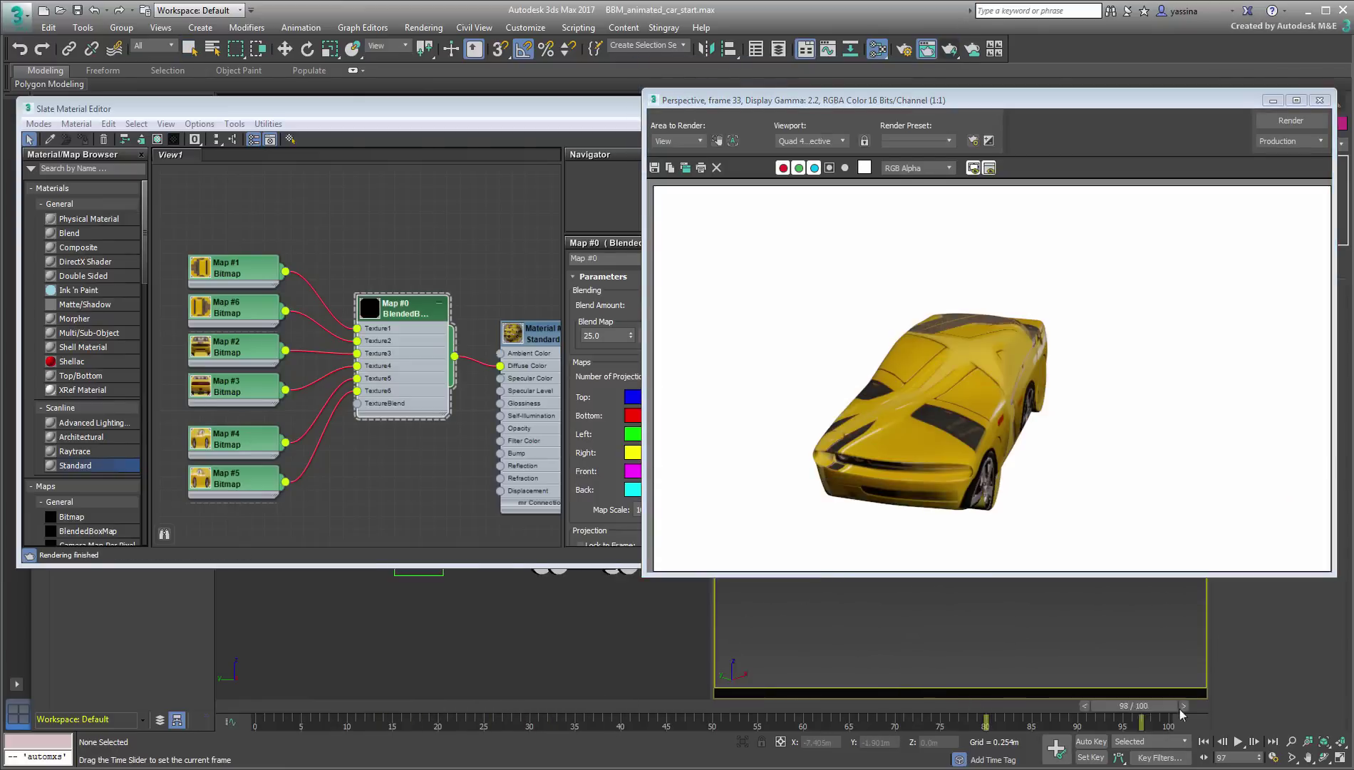
middle_click_drag(1003, 637, 941, 597)
scroll(940, 596, "up", 10)
left_click(1290, 121)
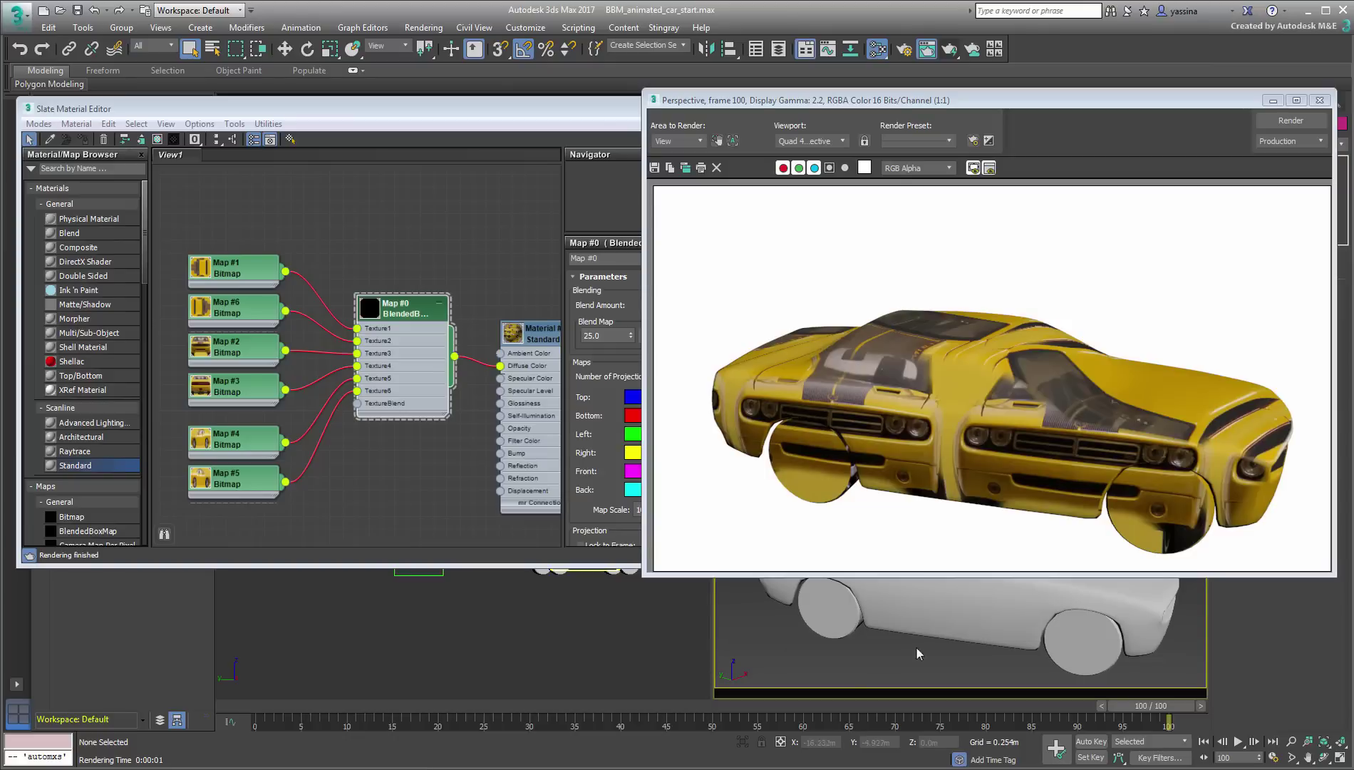
scroll(920, 641, "down", 8)
middle_click_drag(921, 686, 985, 655)
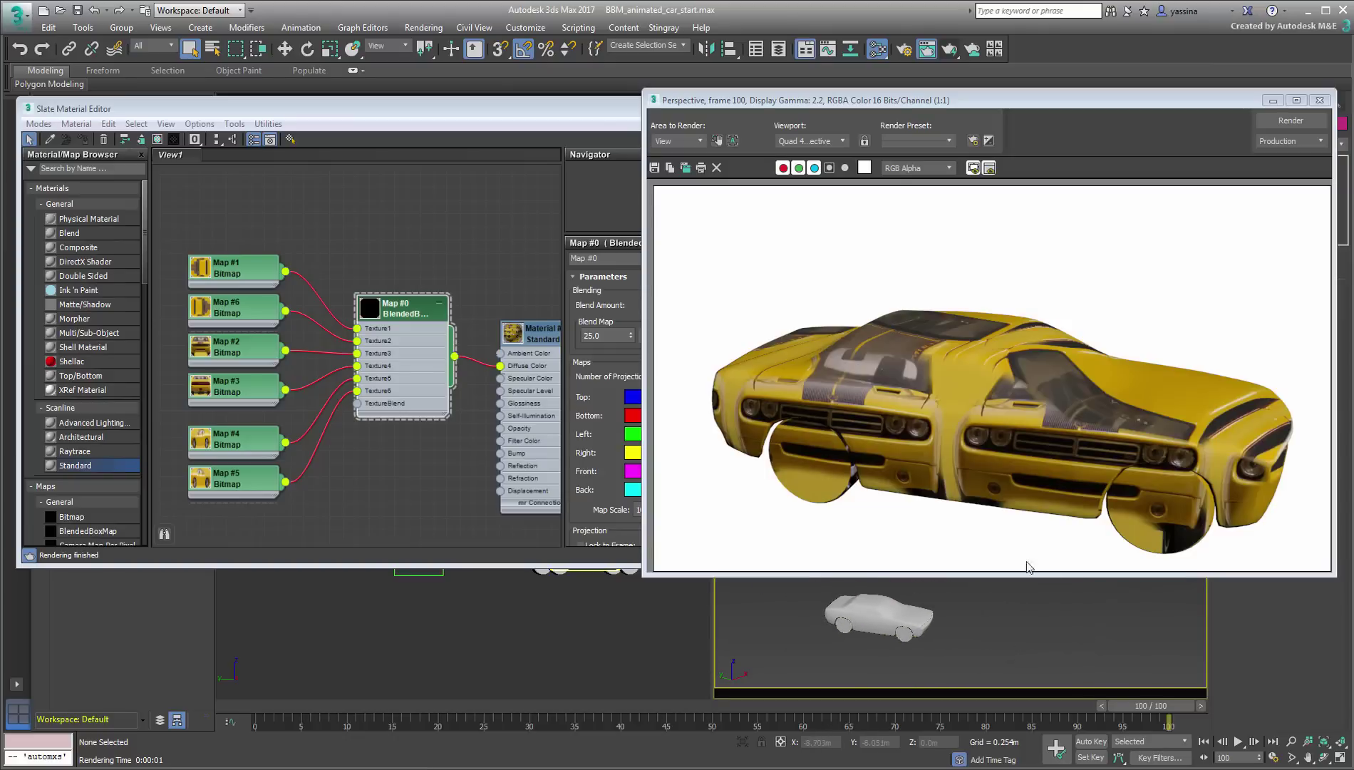
Check Lock to Frame at frame 0 in the BlendedBoxMap's Projection settings
left_click(1319, 100)
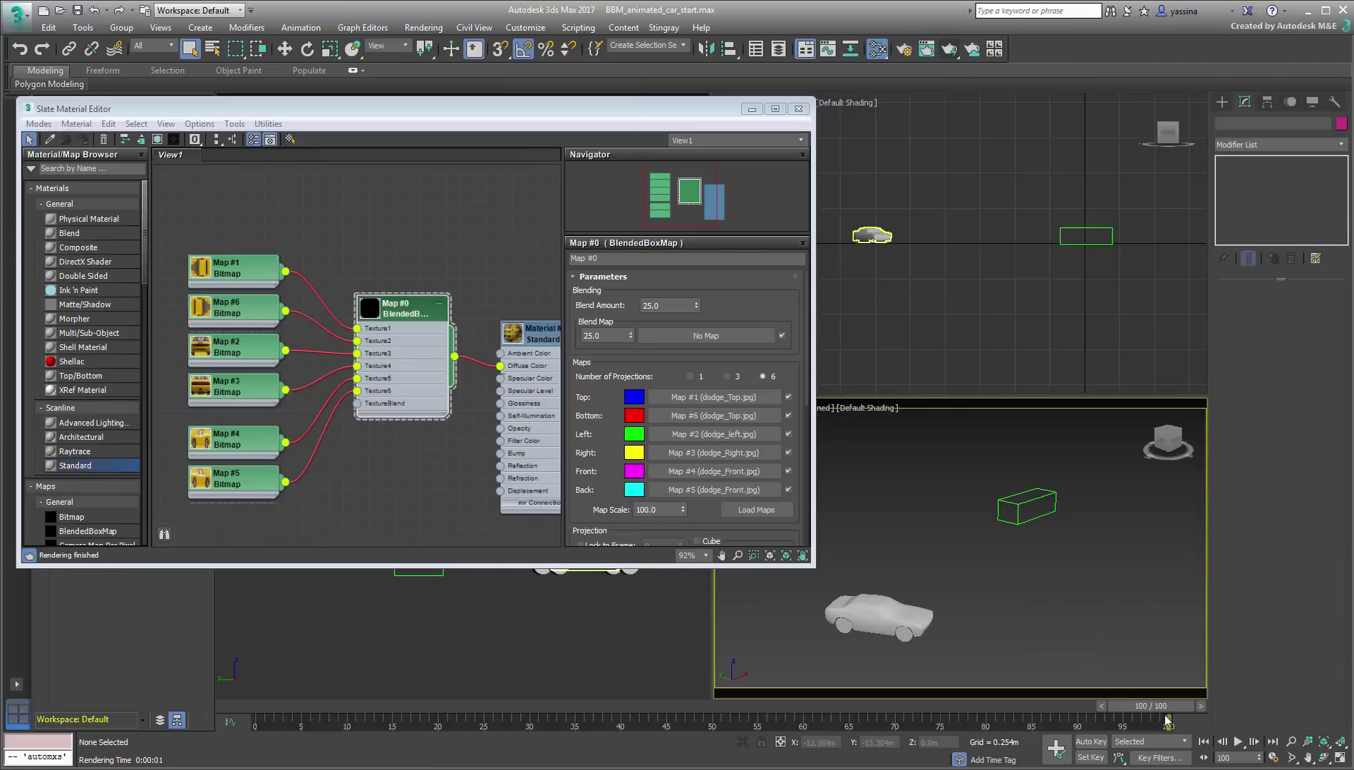
middle_click_drag(1020, 574, 1010, 577)
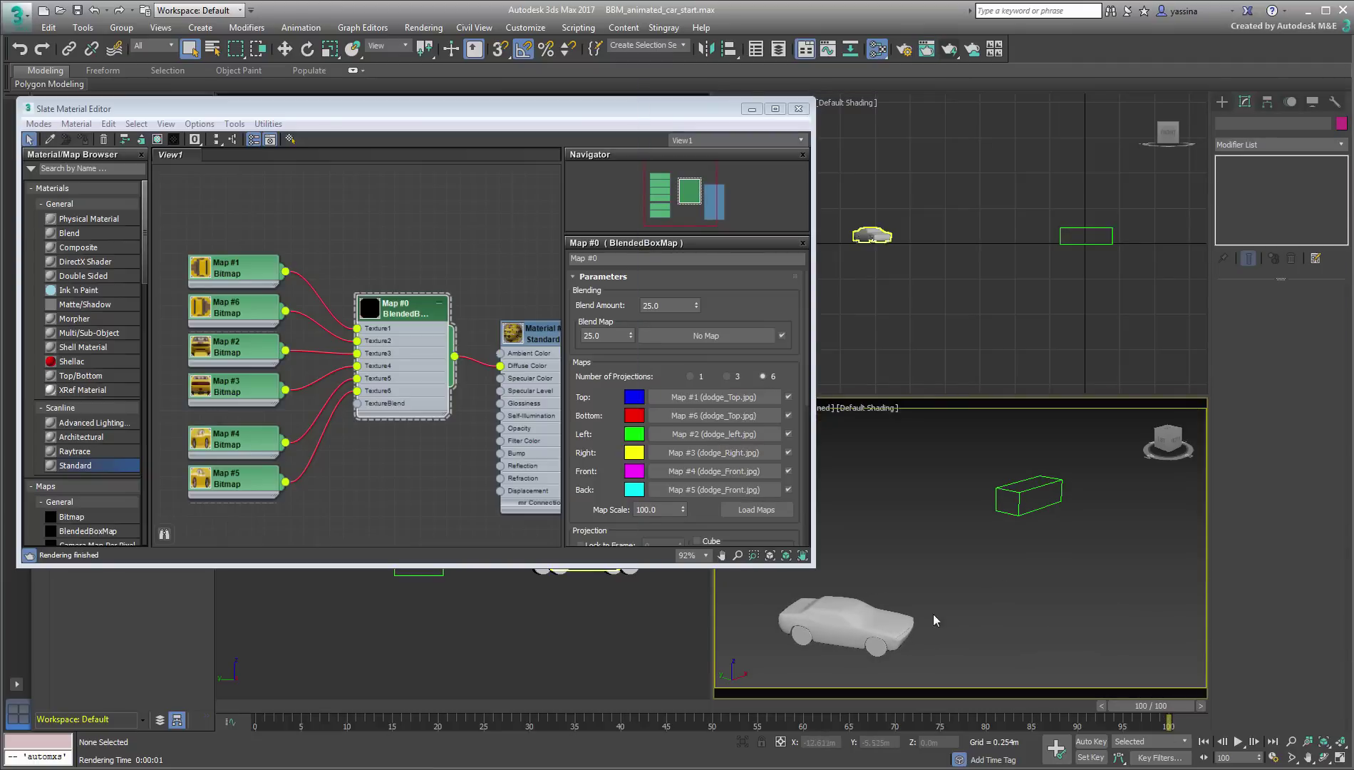
scroll(743, 517, "down", 4)
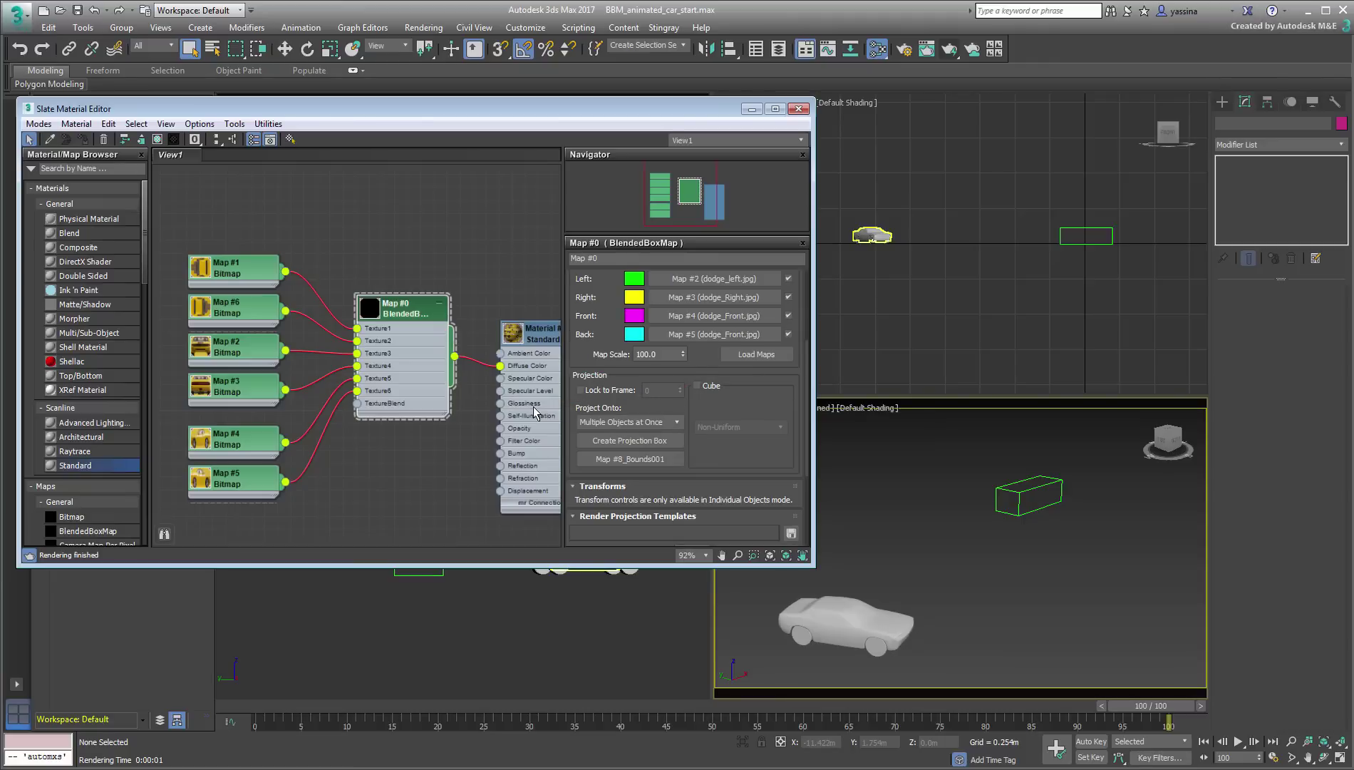
left_click(580, 390)
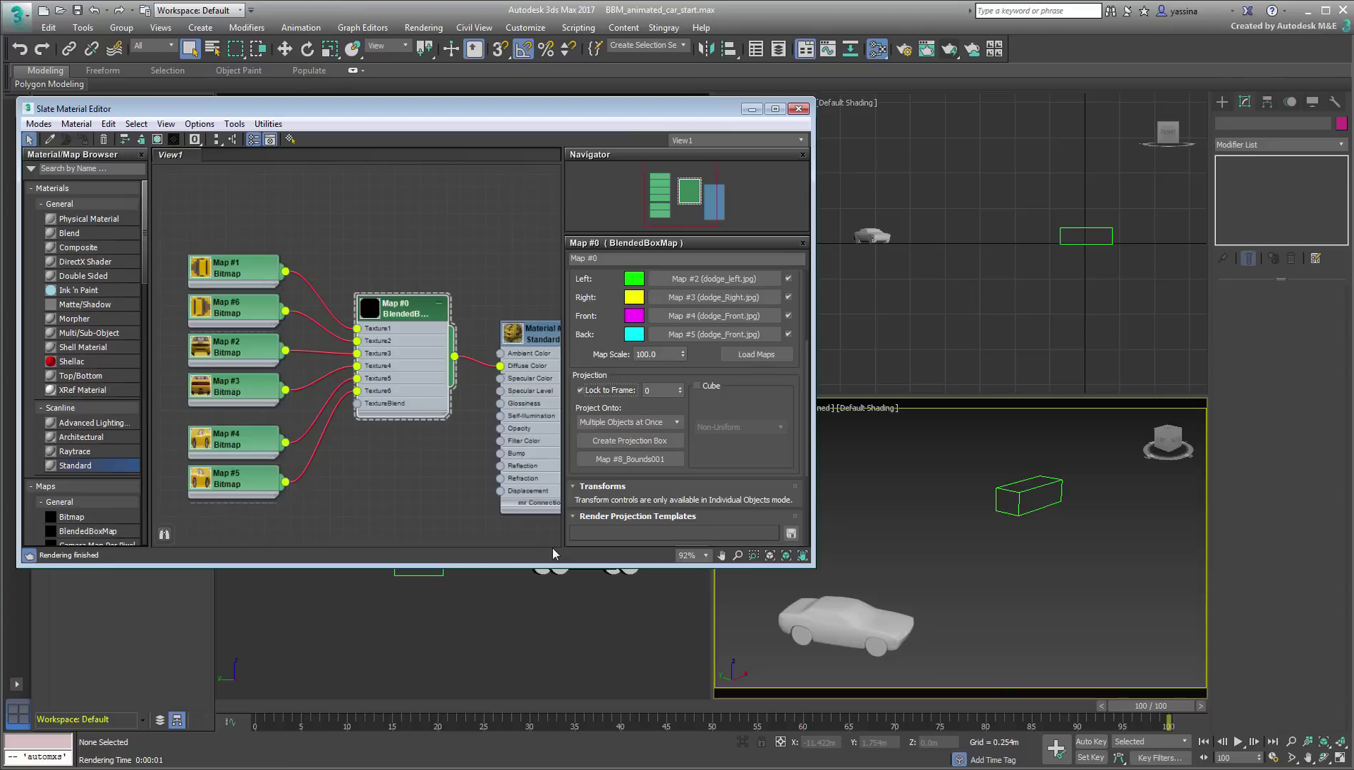
Render the car at the current frame, then at frames 64, 34 and 0
left_click(947, 52)
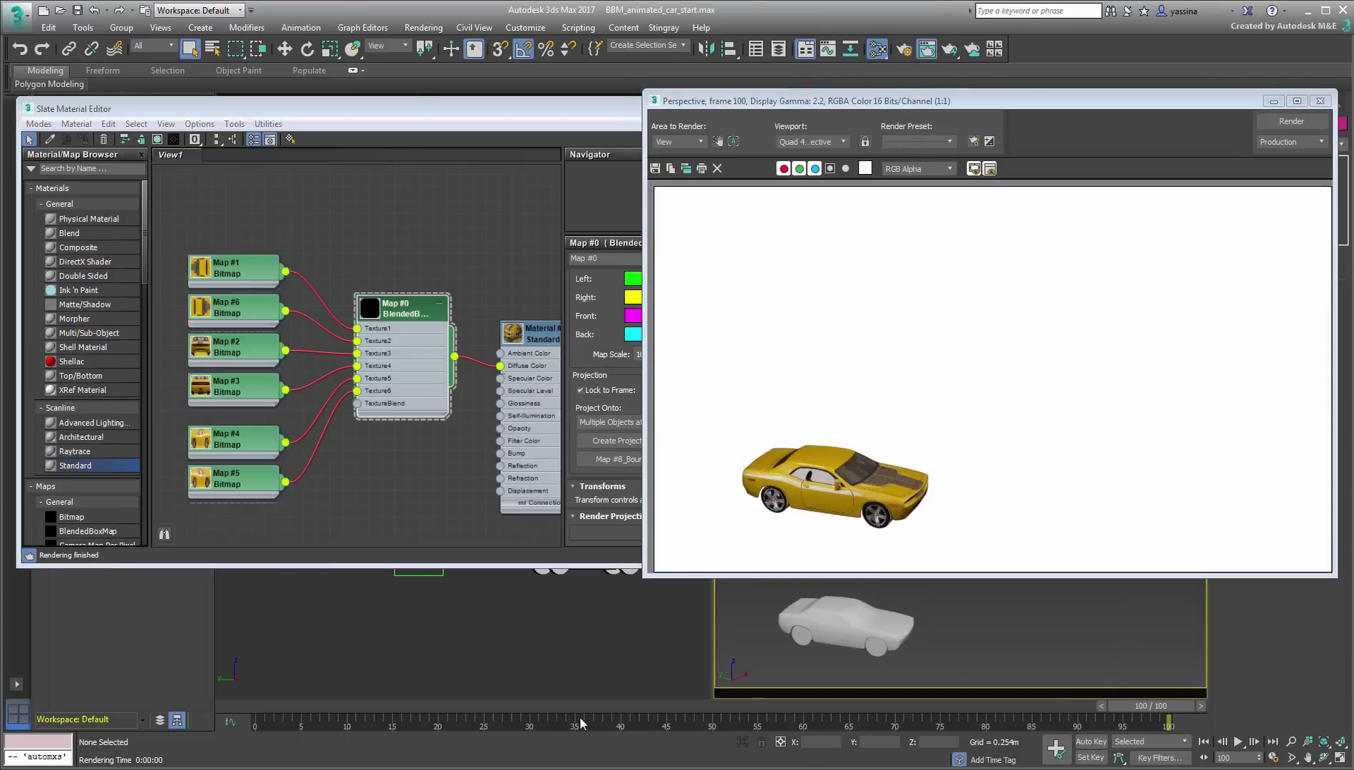
left_click(846, 706)
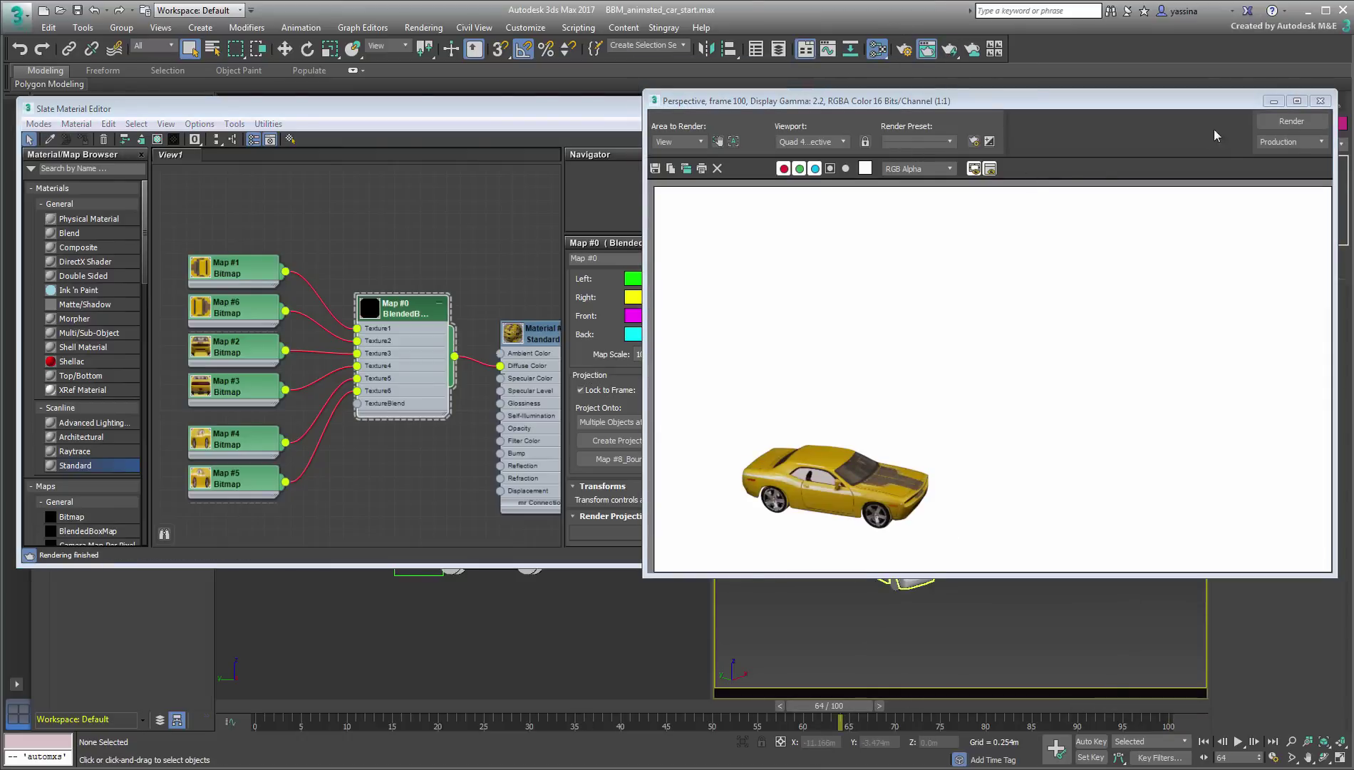
left_click(1310, 123)
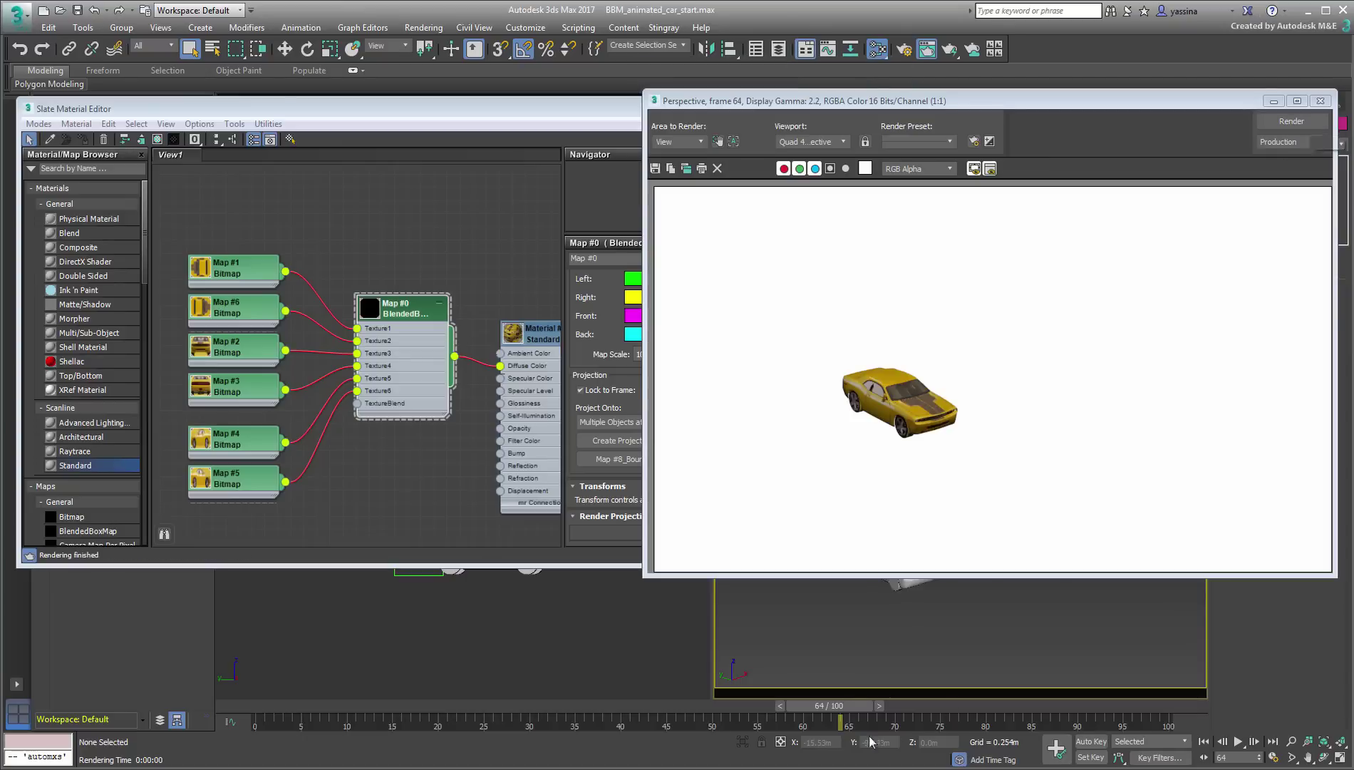
left_click(570, 705)
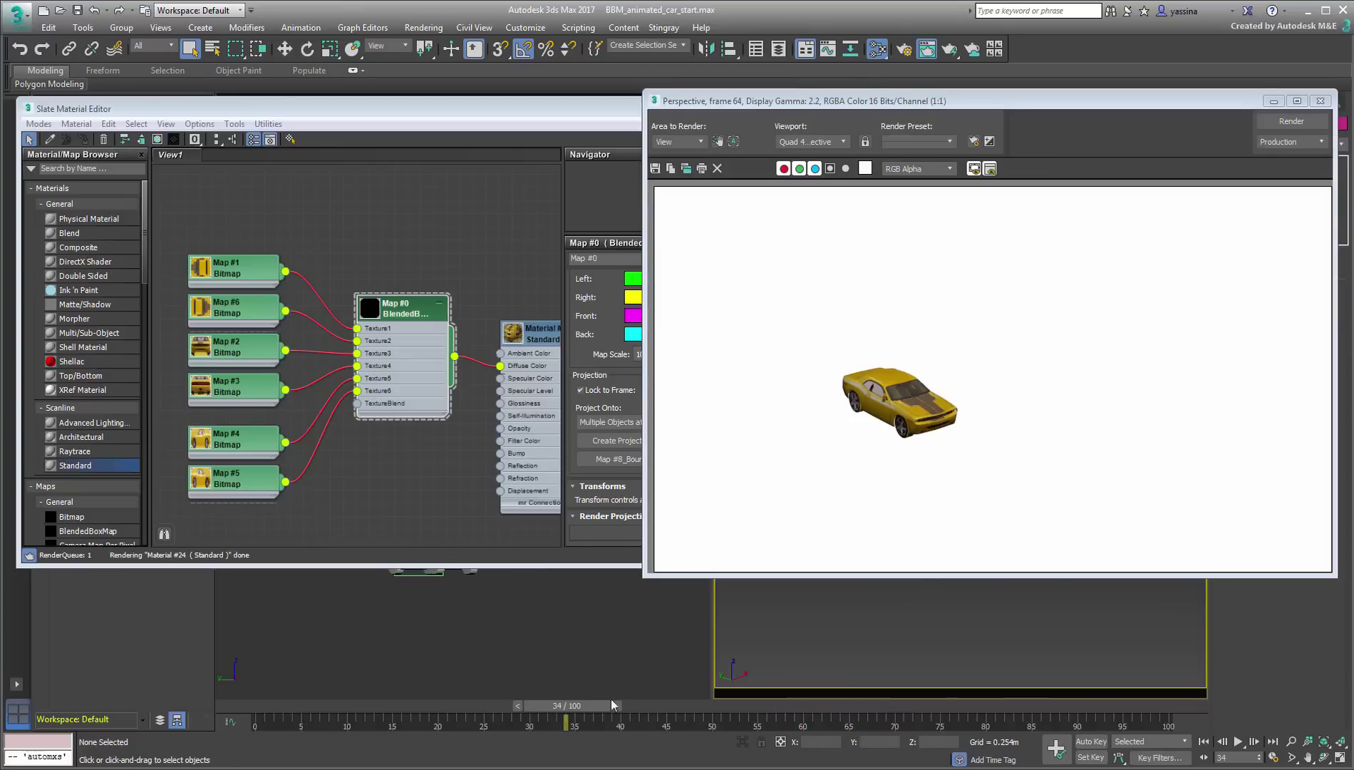
left_click(1286, 122)
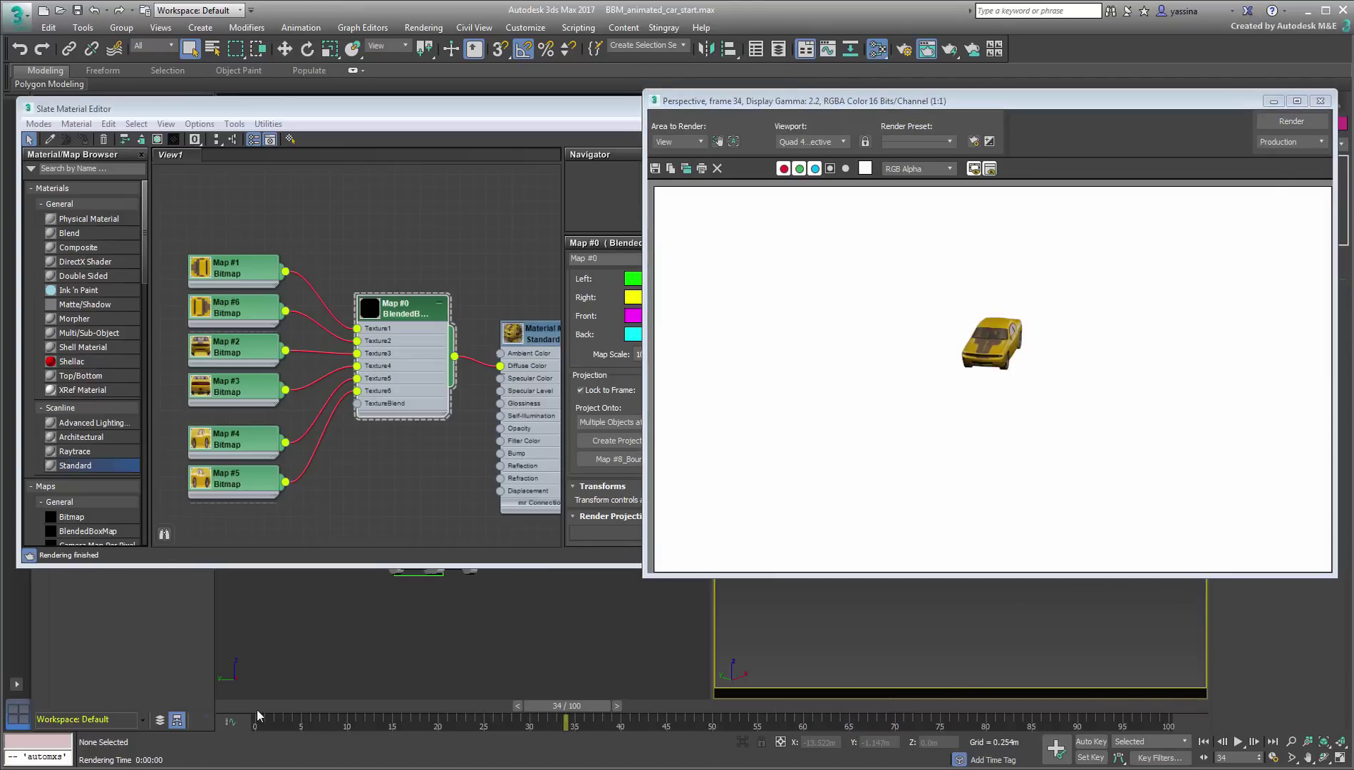
left_click(253, 706)
left_click(1288, 123)
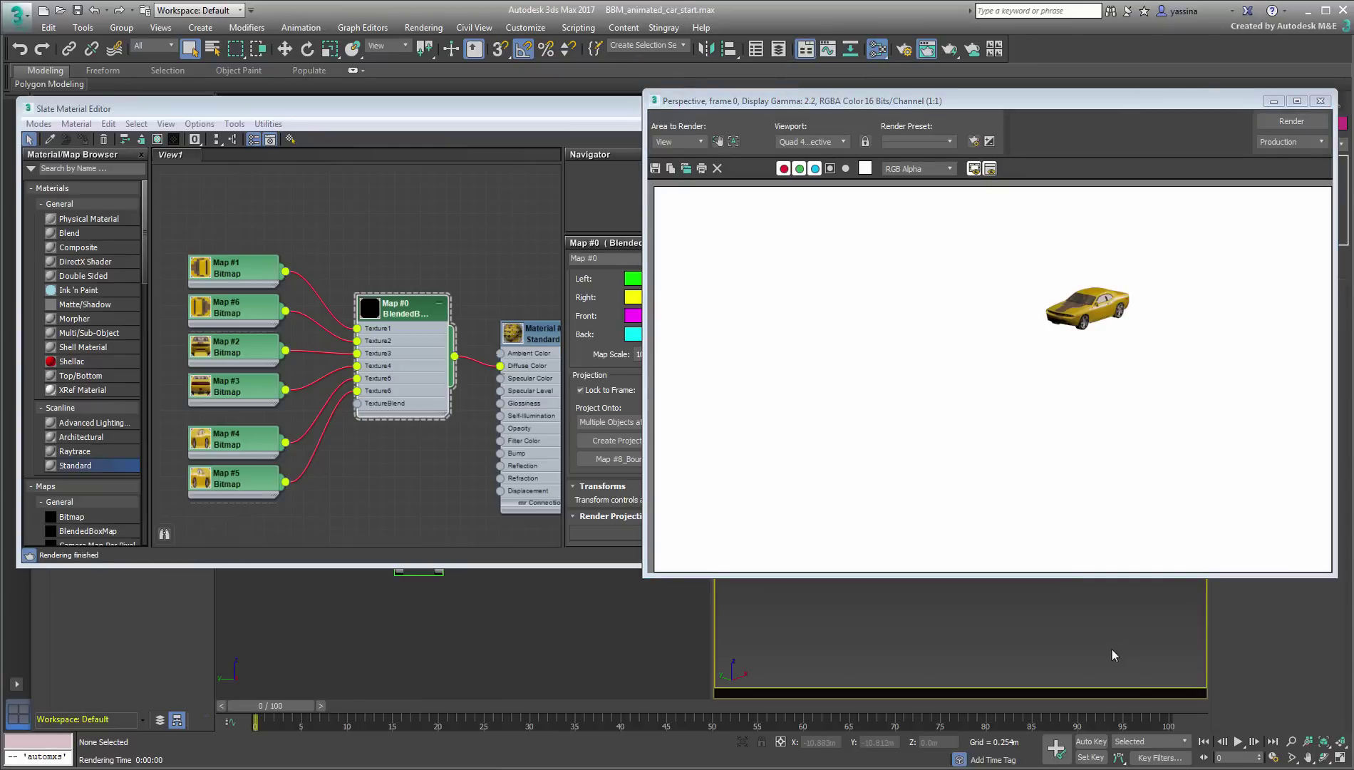